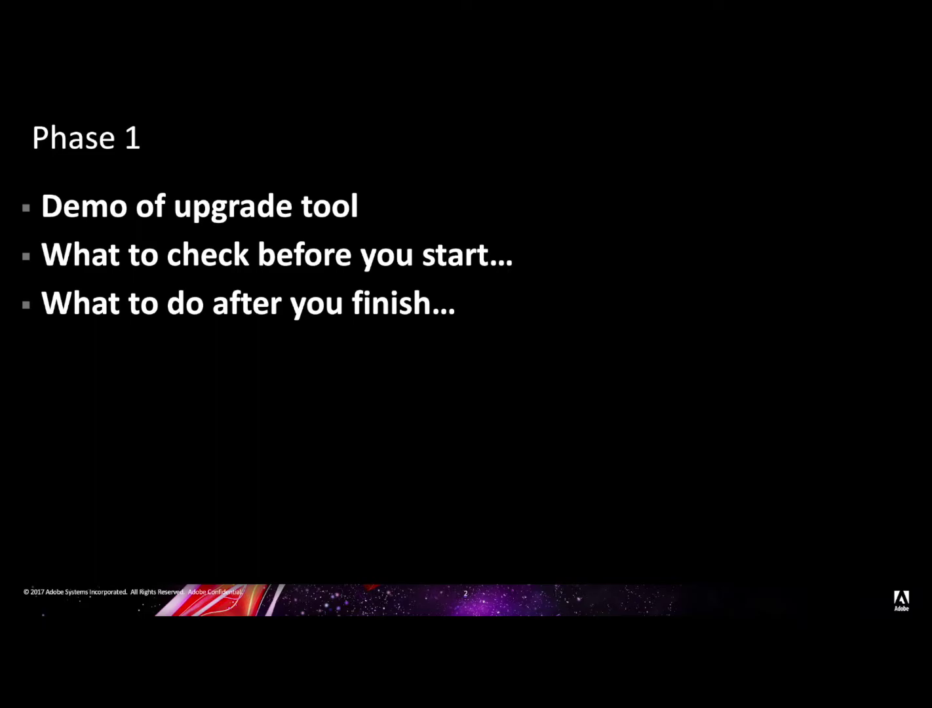
Switch from the presentation slides to the Migration test property in Chrome.
key(super+Tab)
key(super+Tab)
key(super+Tab)
key(super+Tab)
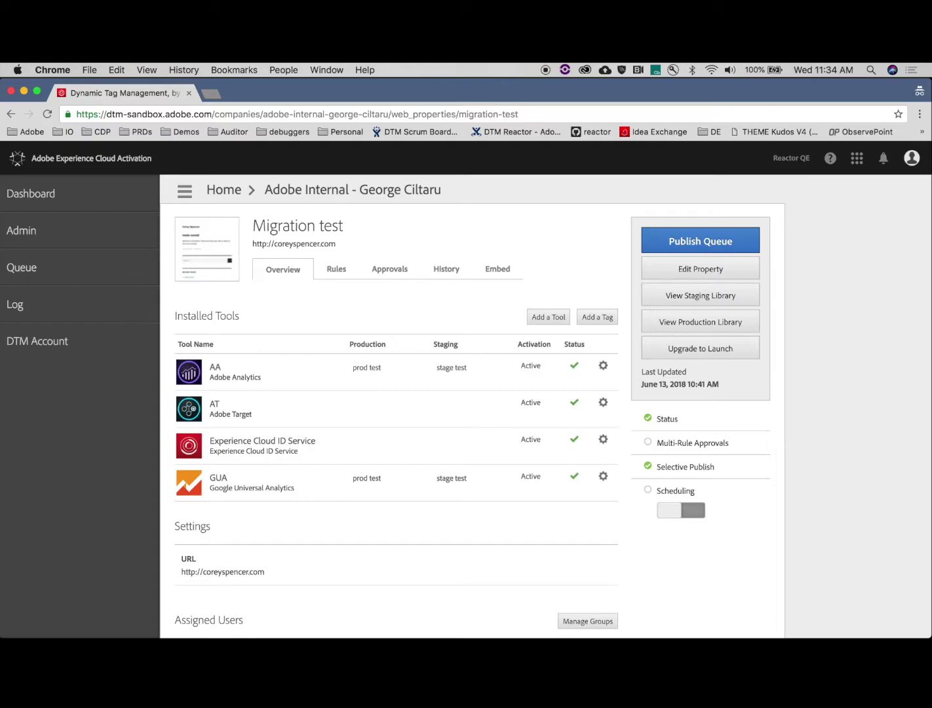
Examine the Adobe Analytics tool's report suites and global variables, and return to the property overview.
click(603, 367)
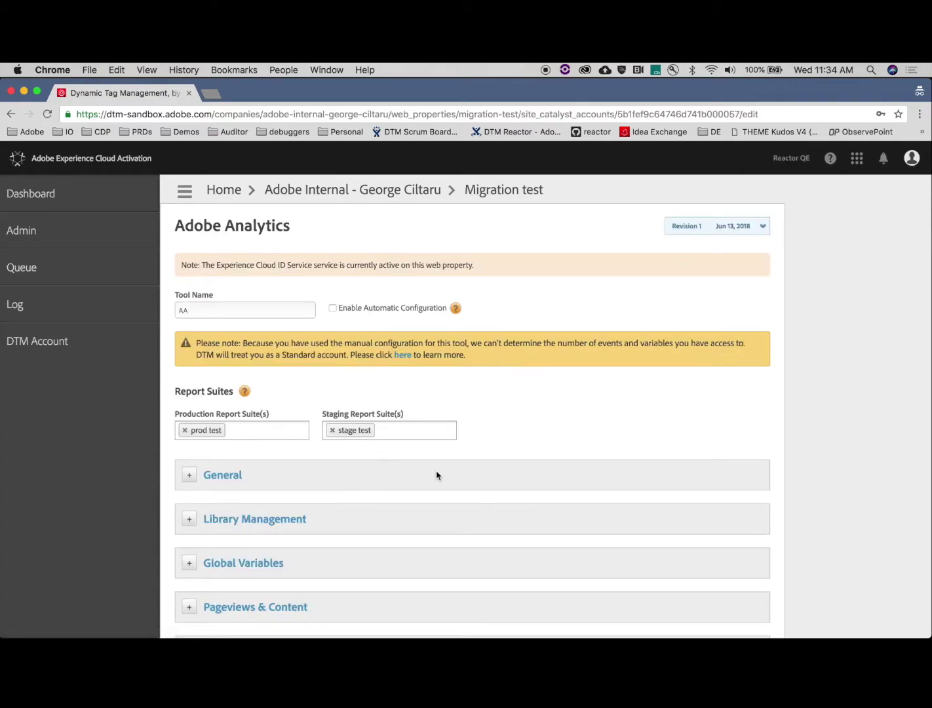
scroll(393, 453, down, 3)
click(246, 421)
scroll(417, 435, down, 3)
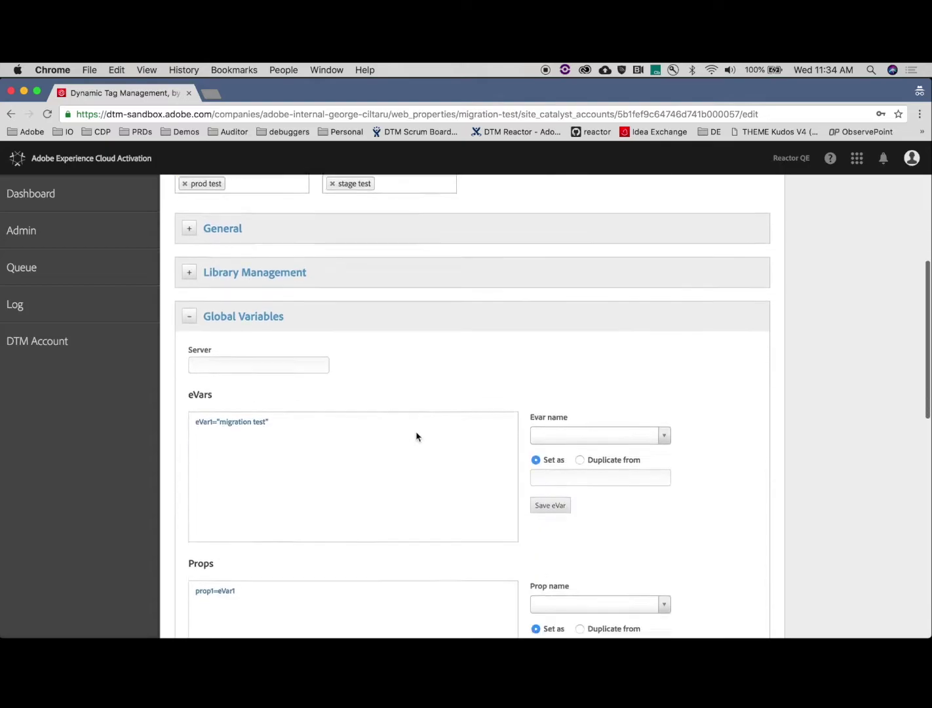
scroll(309, 524, up, 6)
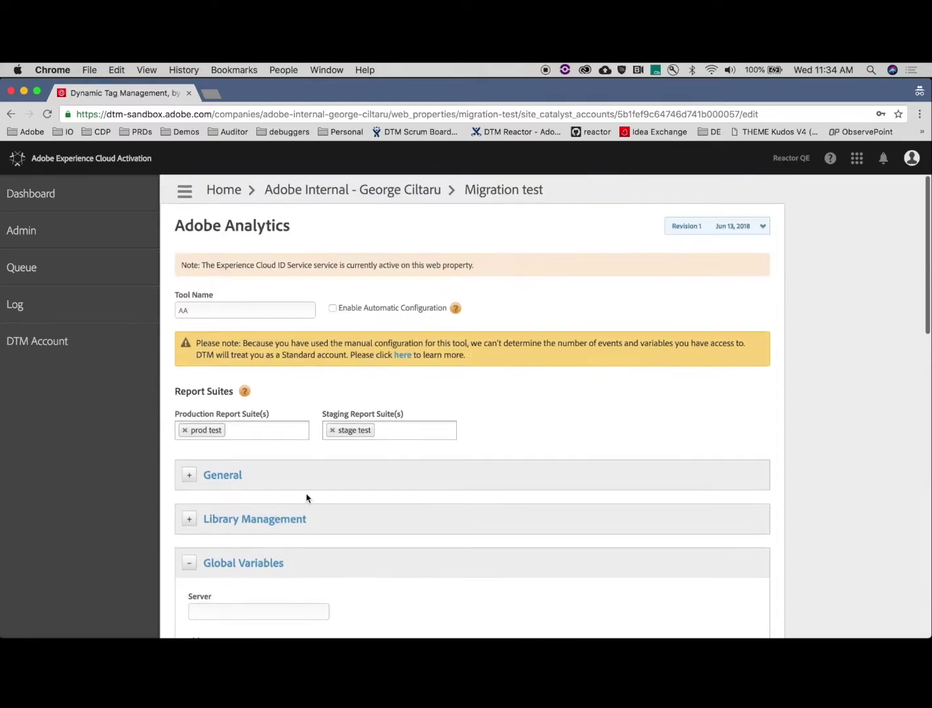
click(11, 115)
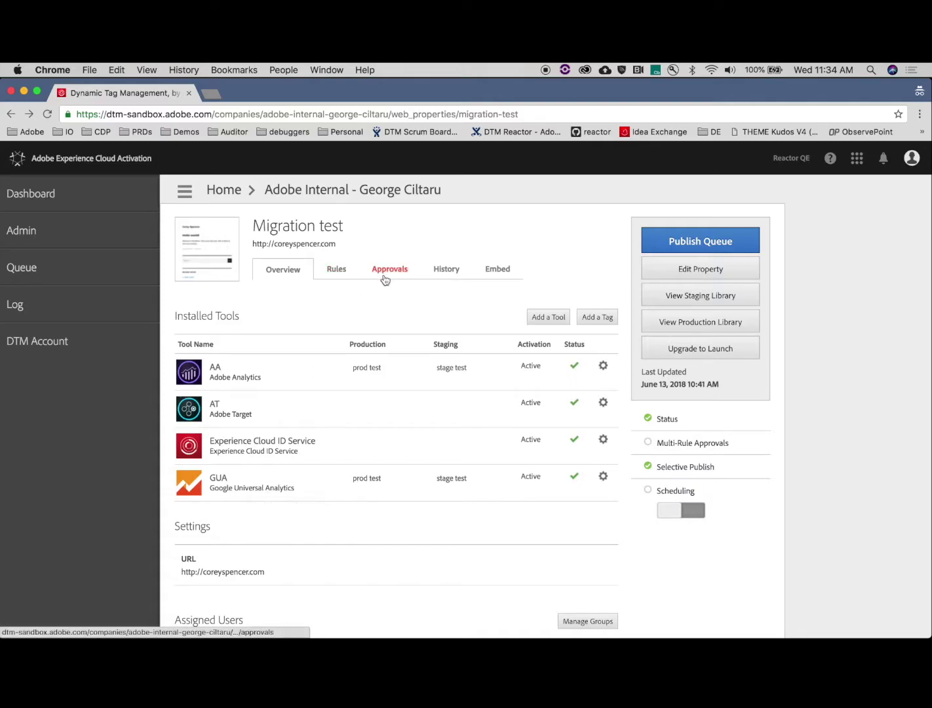
Review the event based rules, and examine the conditions of the Conversion page rule under the page load rules.
click(335, 275)
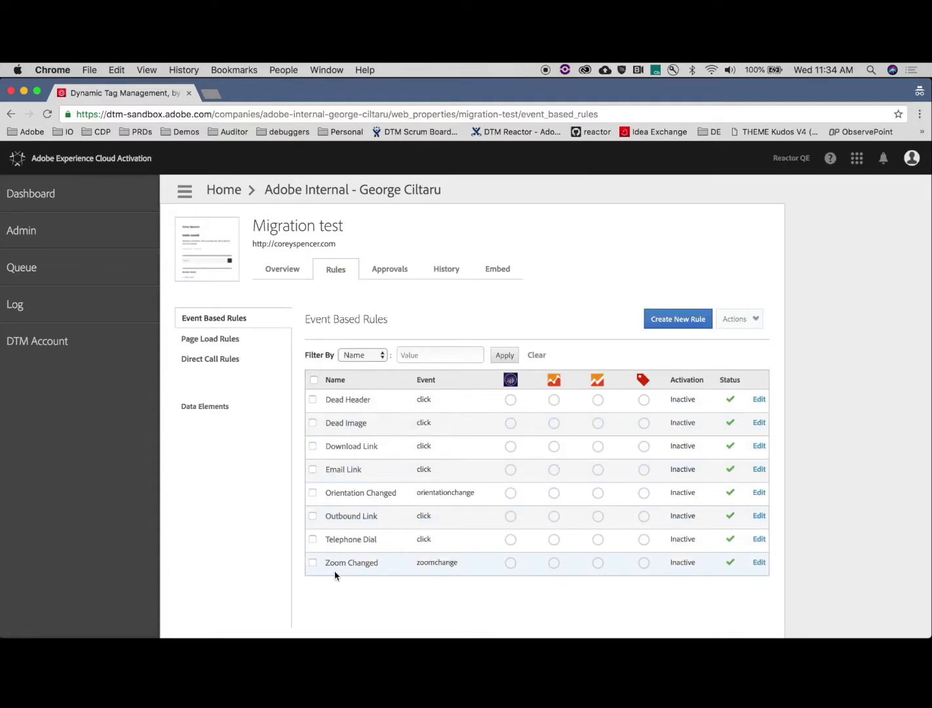
click(201, 340)
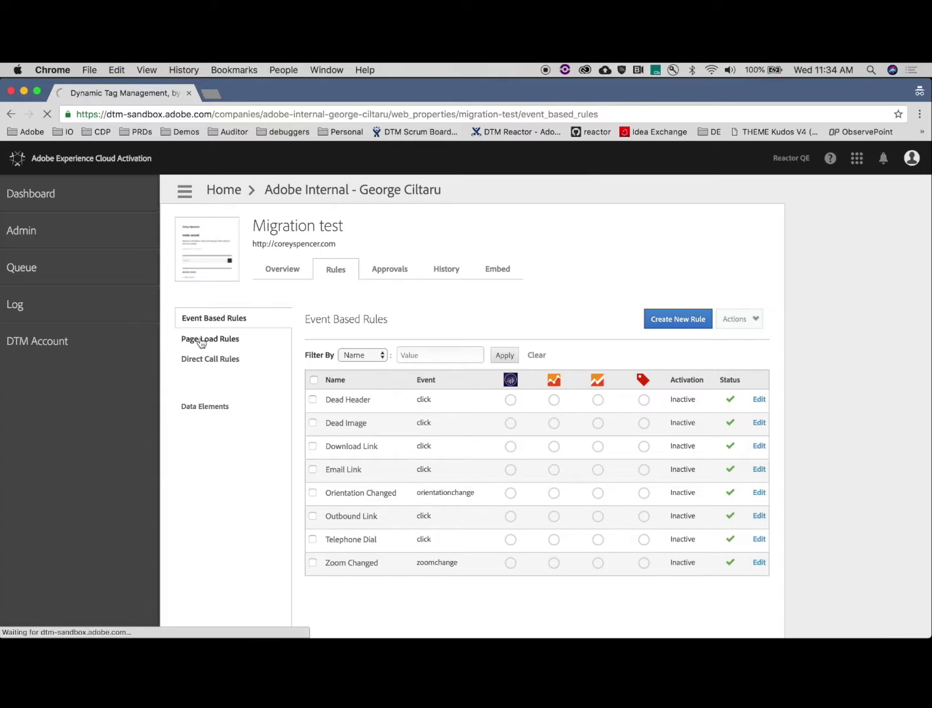
click(758, 400)
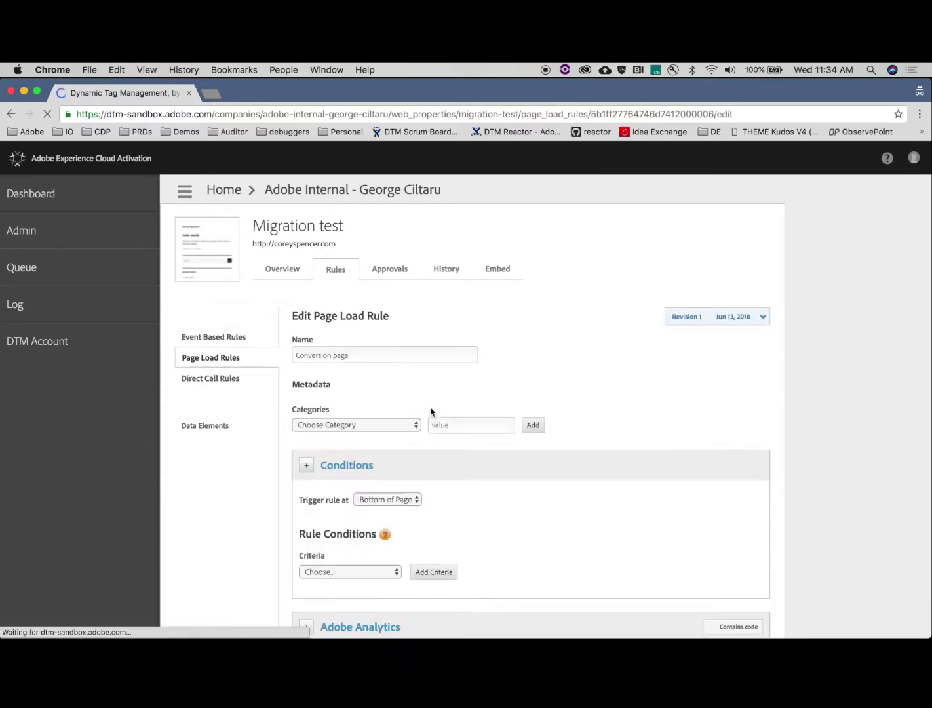
scroll(416, 445, down, 2)
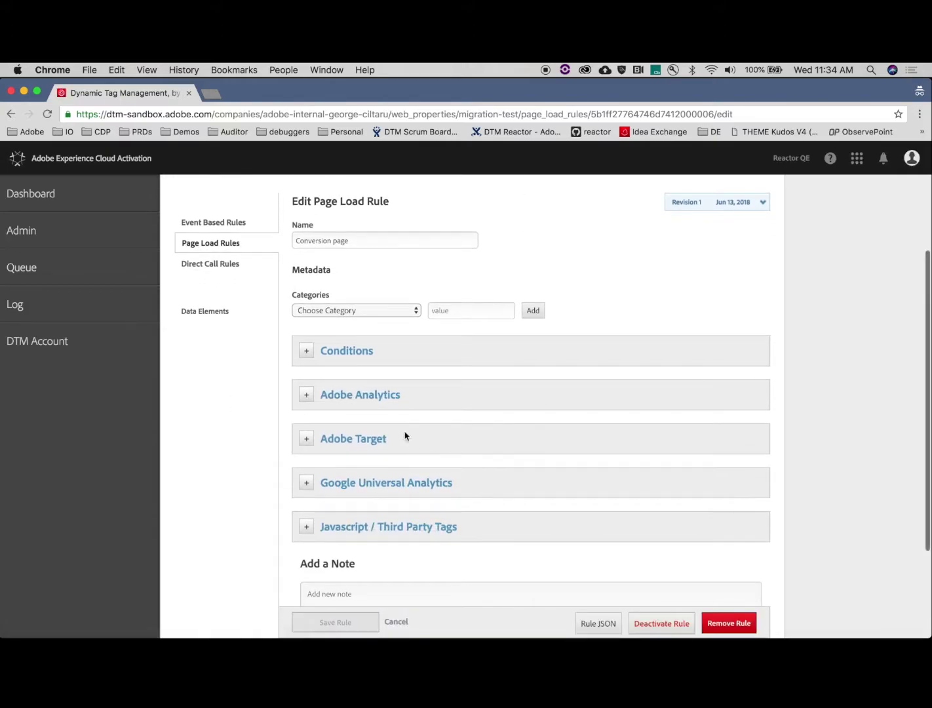
click(369, 355)
scroll(433, 408, down, 1)
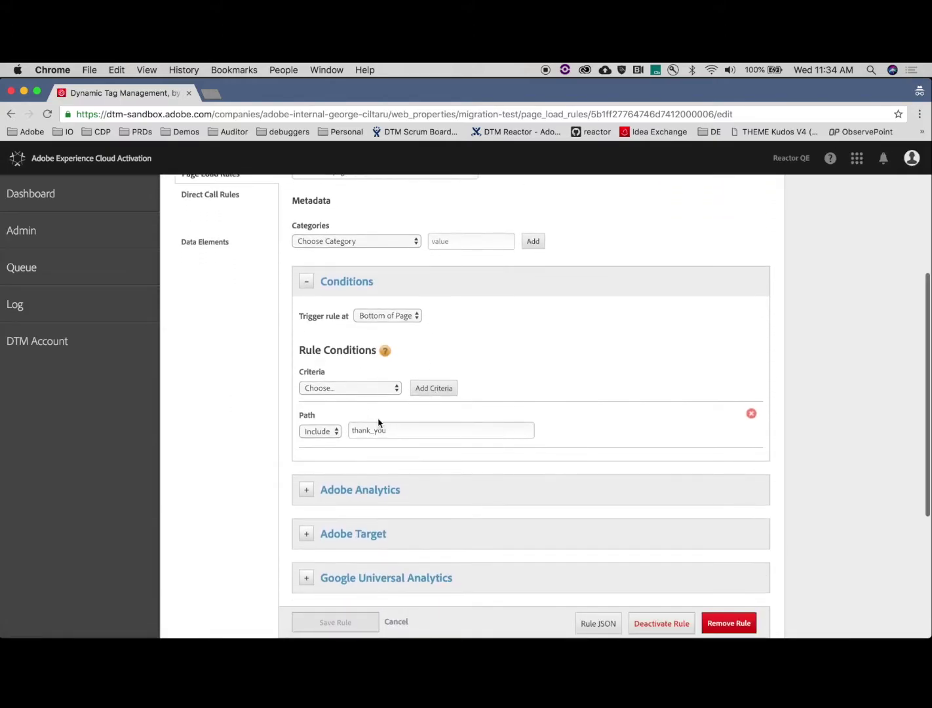
scroll(399, 438, down, 1)
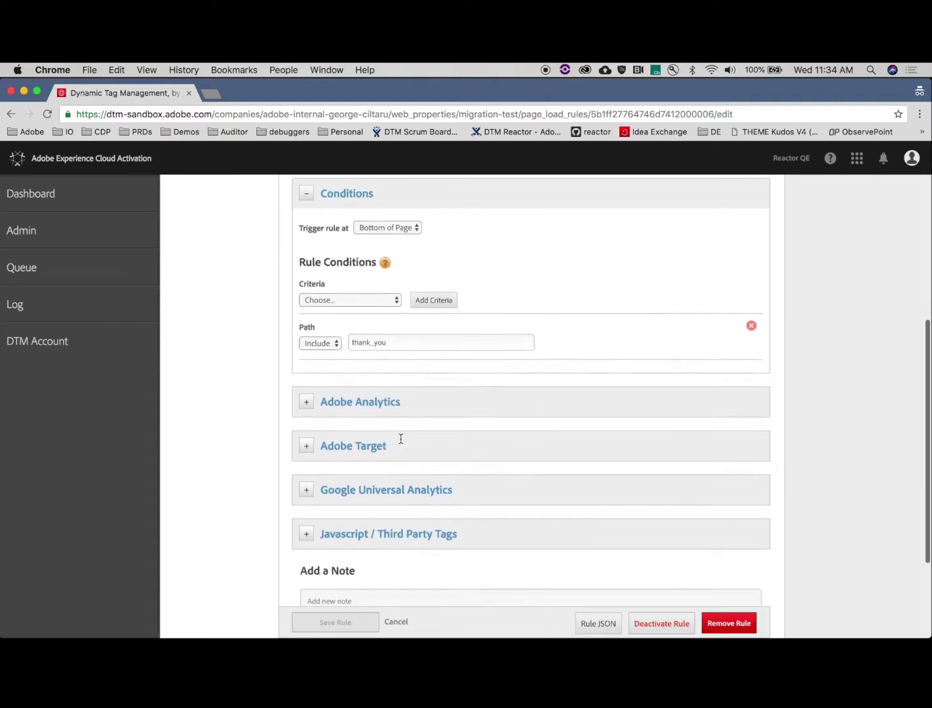
Examine the Conversion page rule's Adobe Analytics settings, including its eVars, props, events and additional data.
click(379, 407)
scroll(462, 500, down, 3)
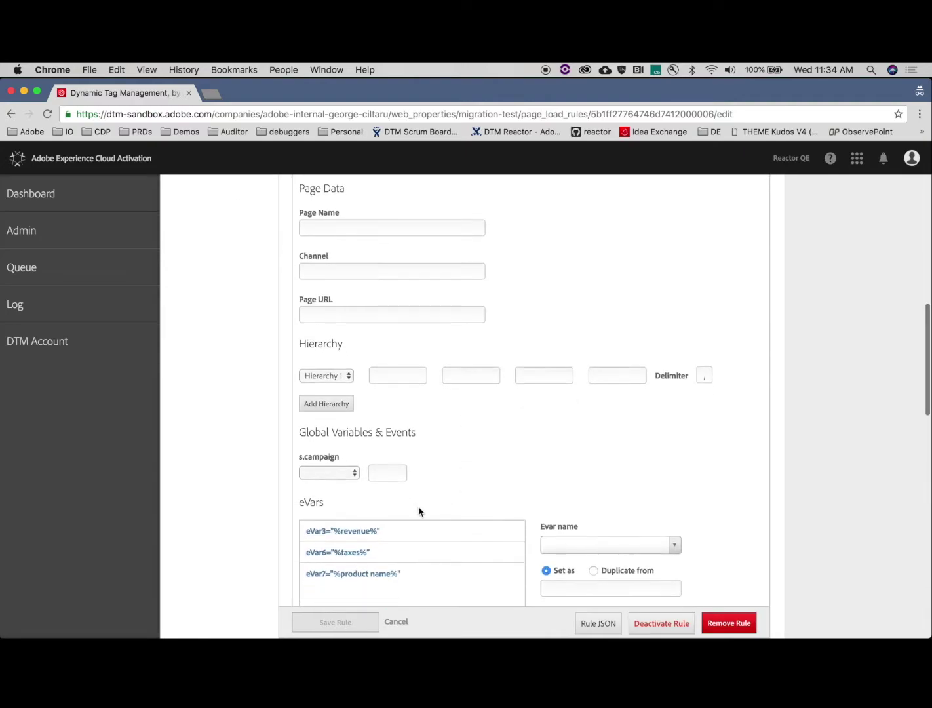
scroll(420, 509, down, 2)
scroll(387, 469, down, 5)
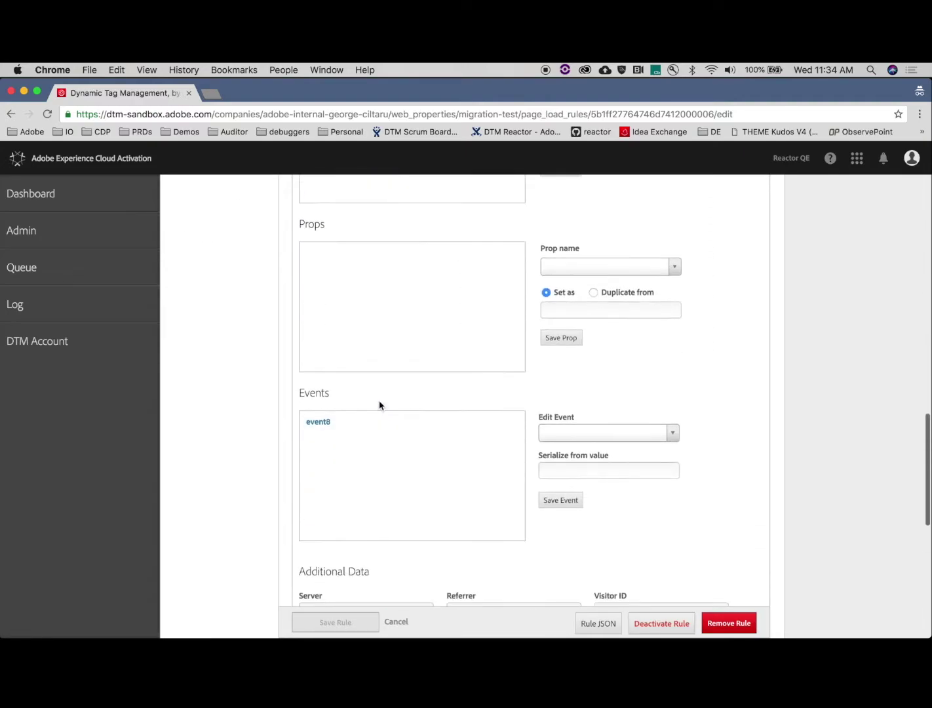
scroll(488, 395, down, 7)
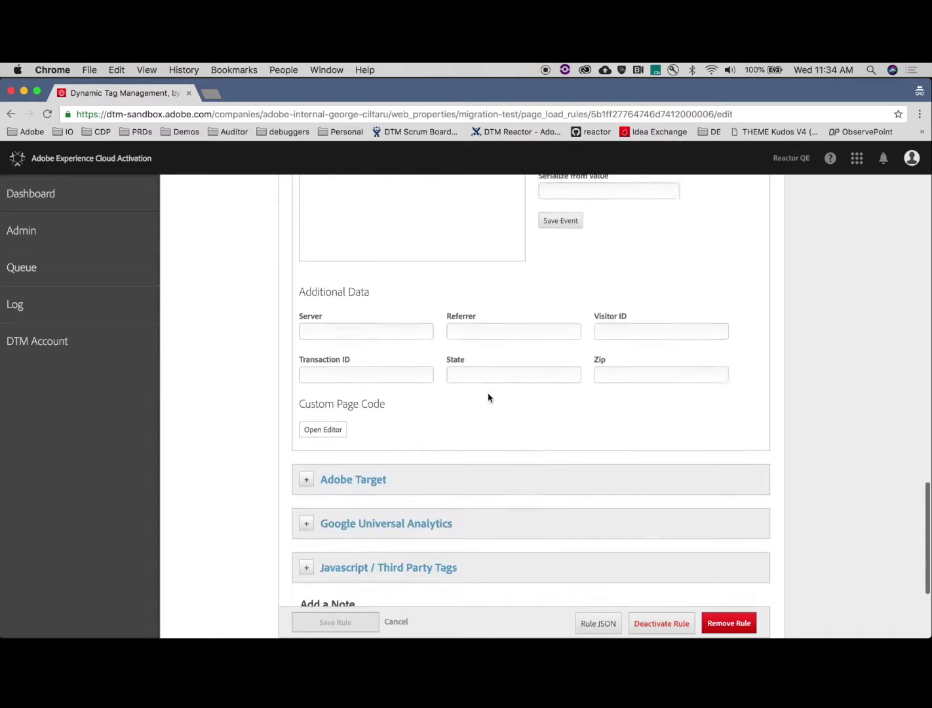
View the "Code for other tags" script in the rule's third-party tags and close it without changes.
click(405, 396)
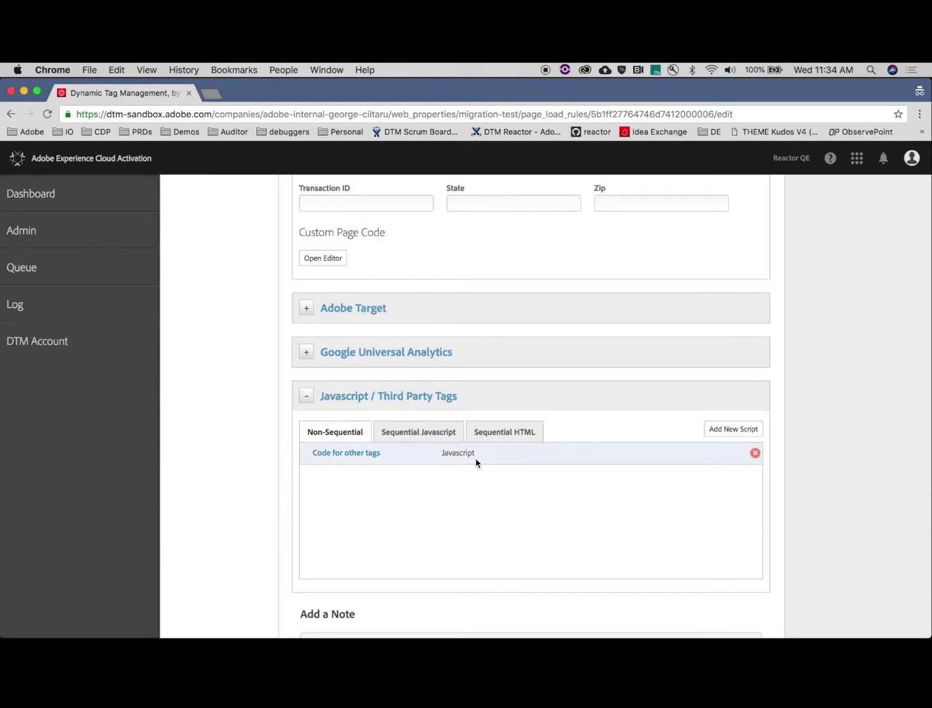
click(340, 455)
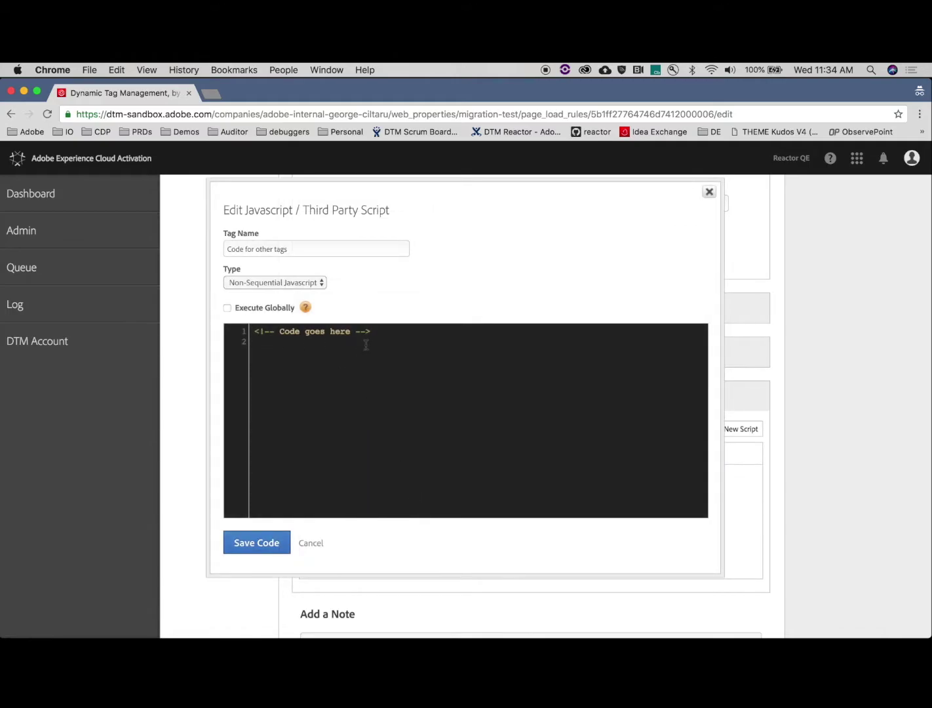
click(709, 192)
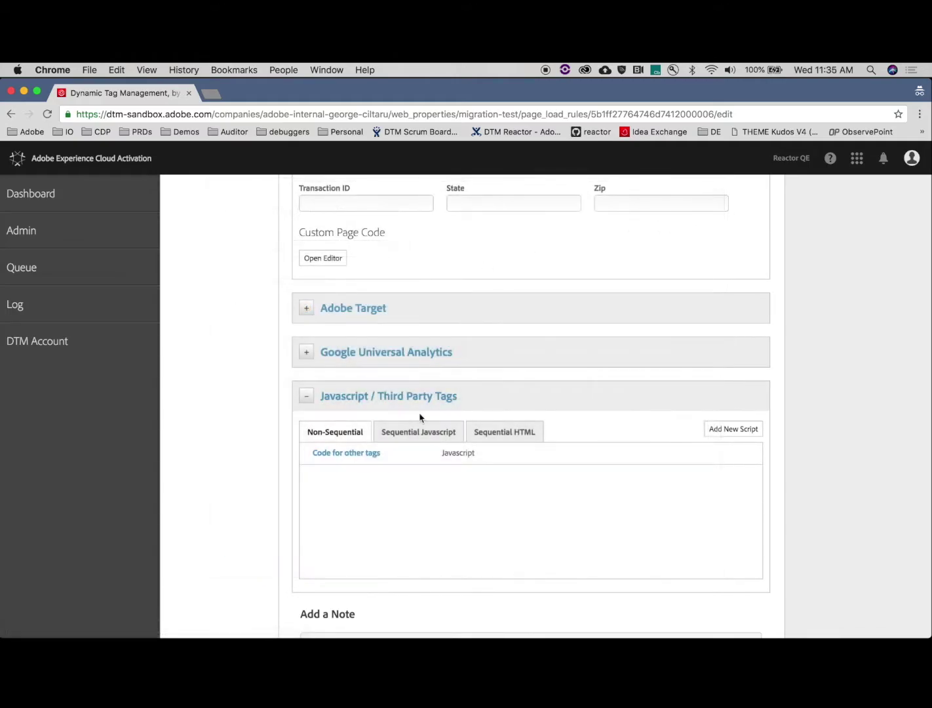
scroll(382, 416, up, 20)
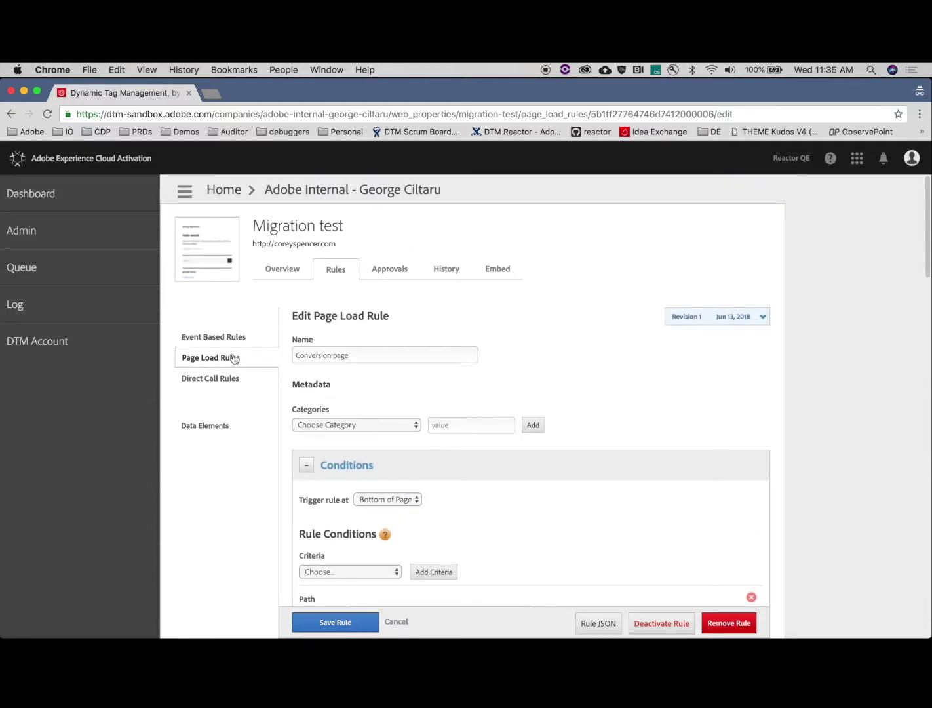
Open the Silly rule from the page load rules and examine all its conditions.
click(235, 358)
click(568, 279)
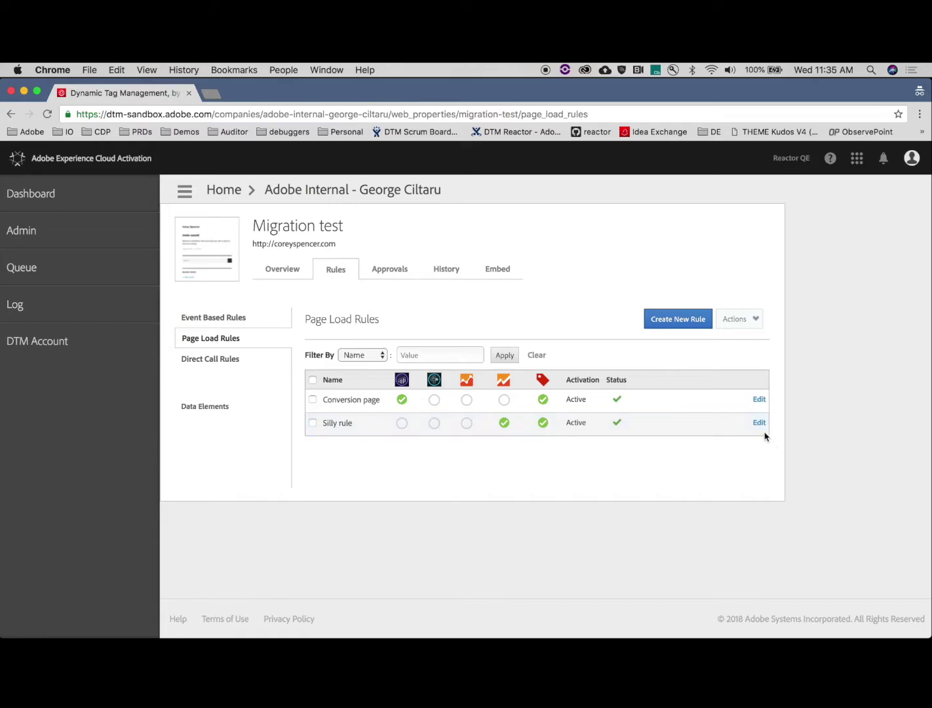
click(758, 424)
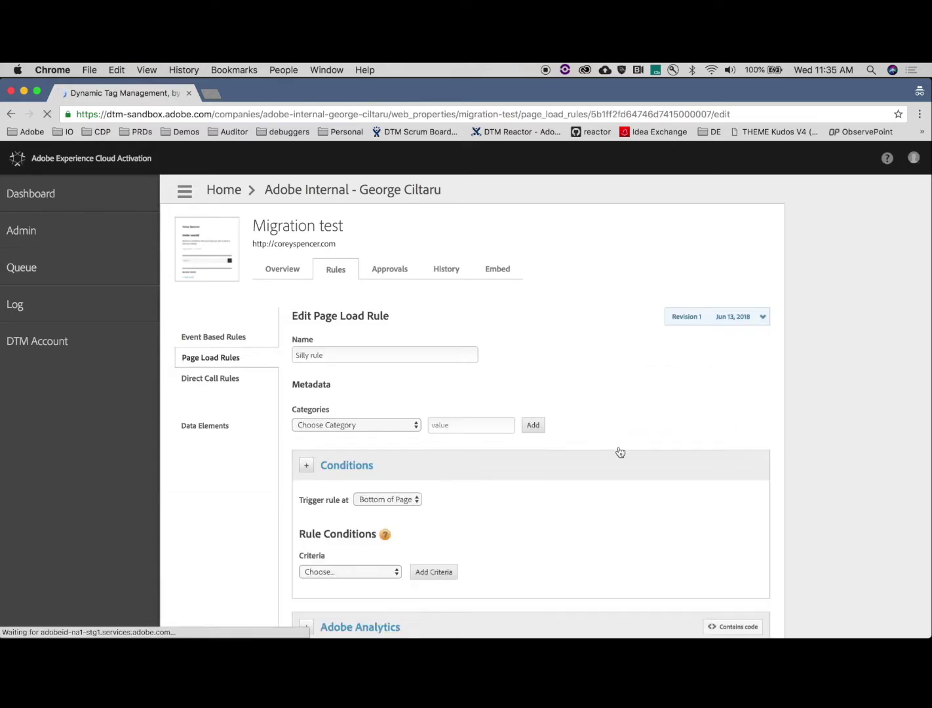
click(344, 352)
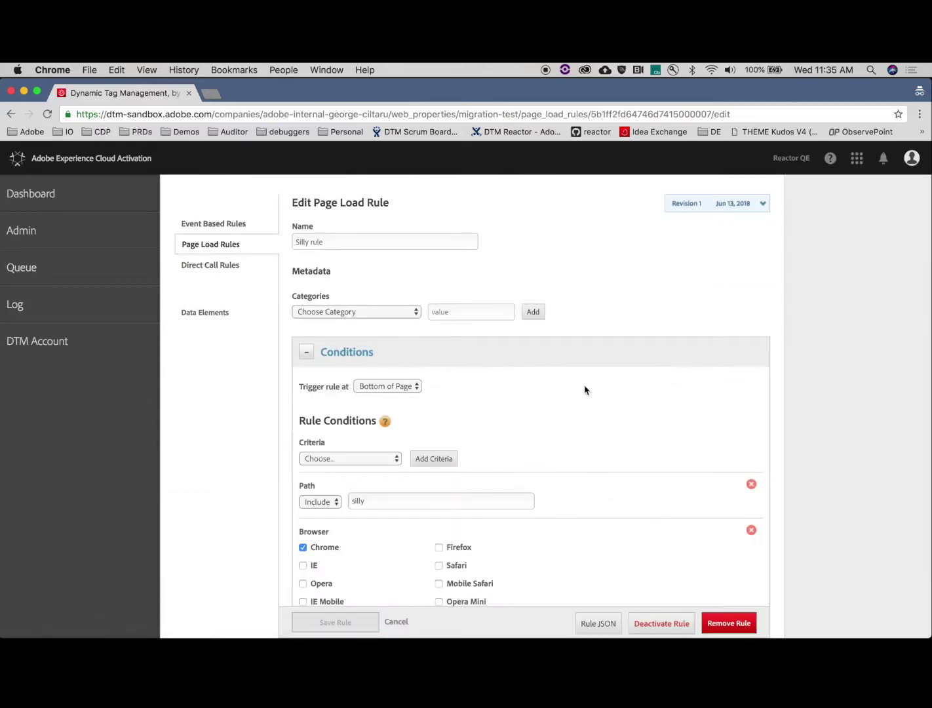
scroll(586, 391, down, 3)
scroll(361, 361, down, 2)
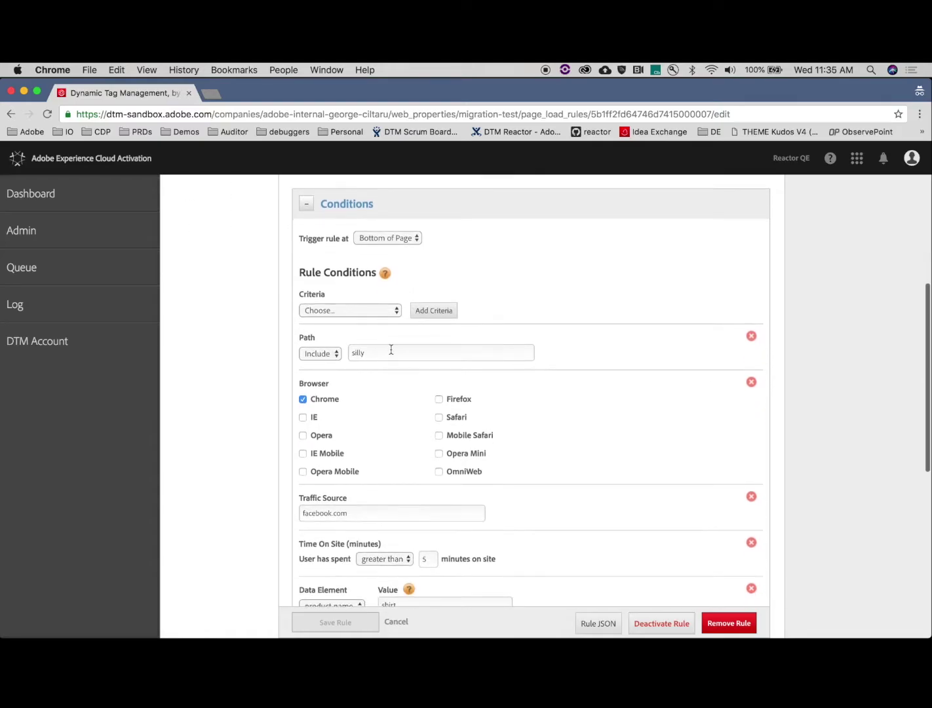
scroll(407, 354, down, 3)
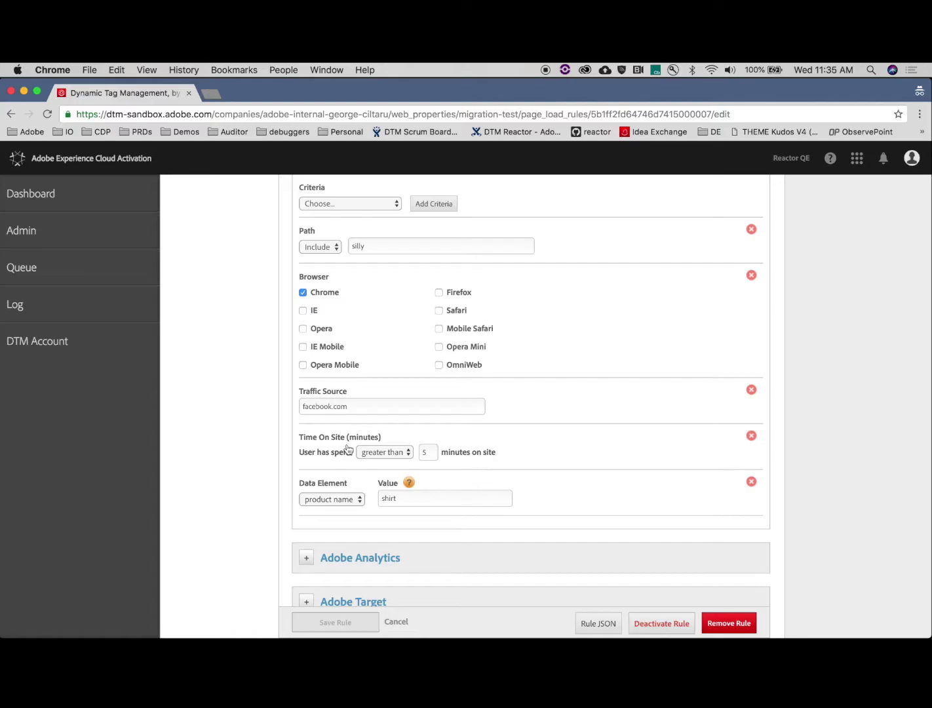
scroll(364, 496, down, 4)
scroll(369, 494, up, 2)
scroll(369, 493, up, 10)
Open the migration DCR direct call rule and examine its condition string and Adobe Analytics settings.
click(208, 379)
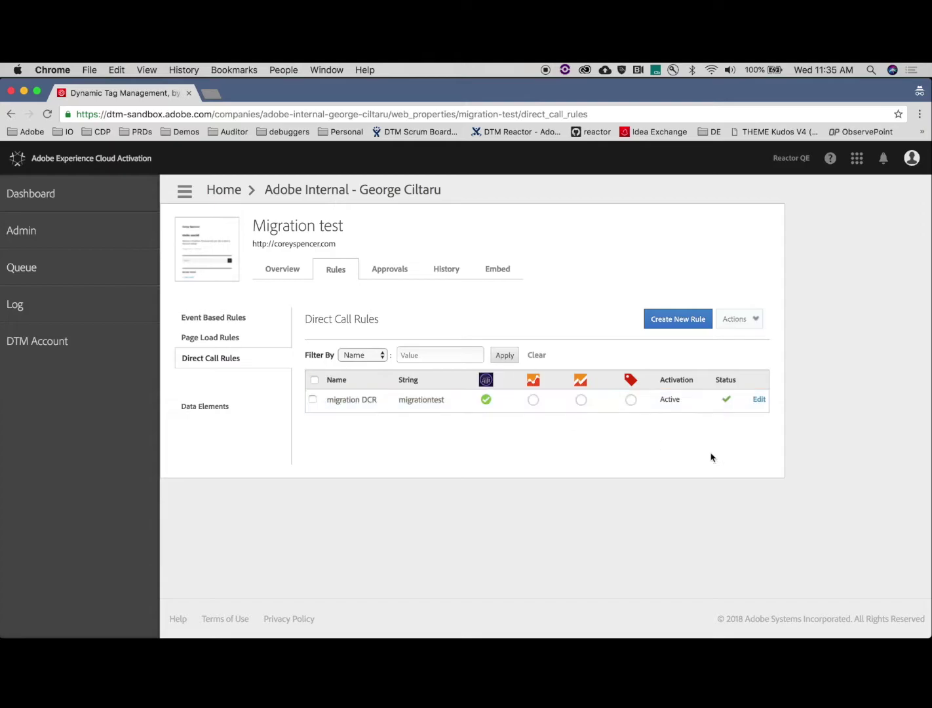
click(758, 401)
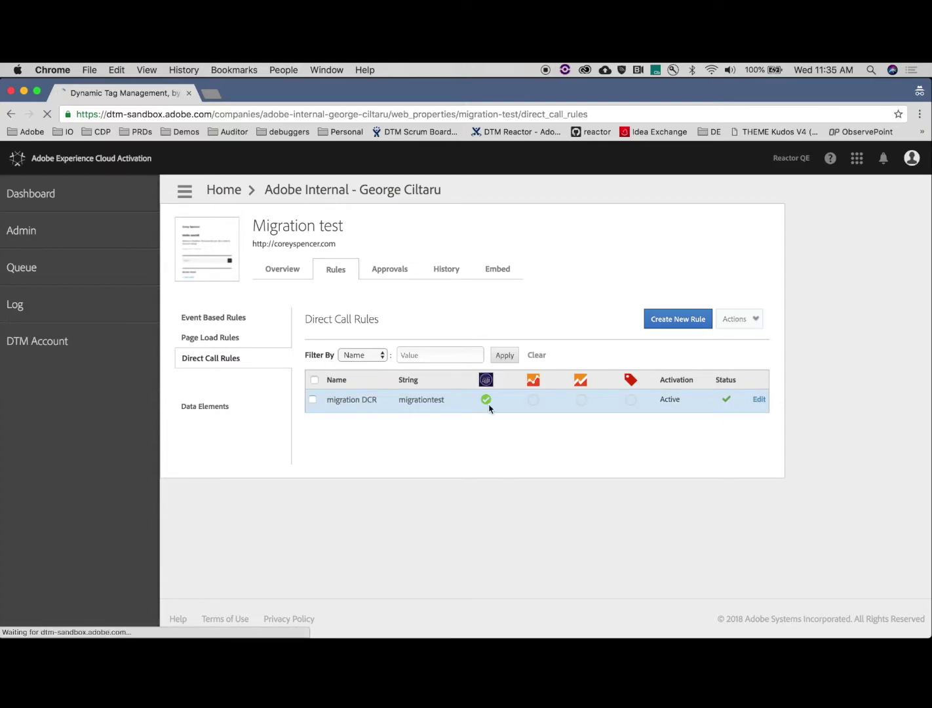
scroll(366, 406, down, 3)
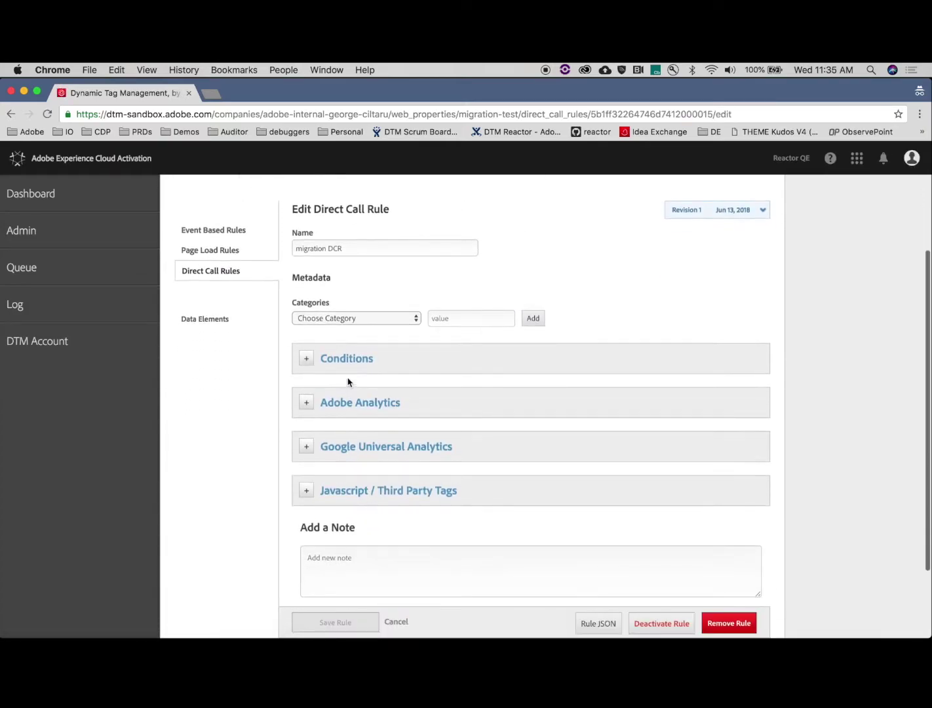
double_click(350, 371)
click(305, 357)
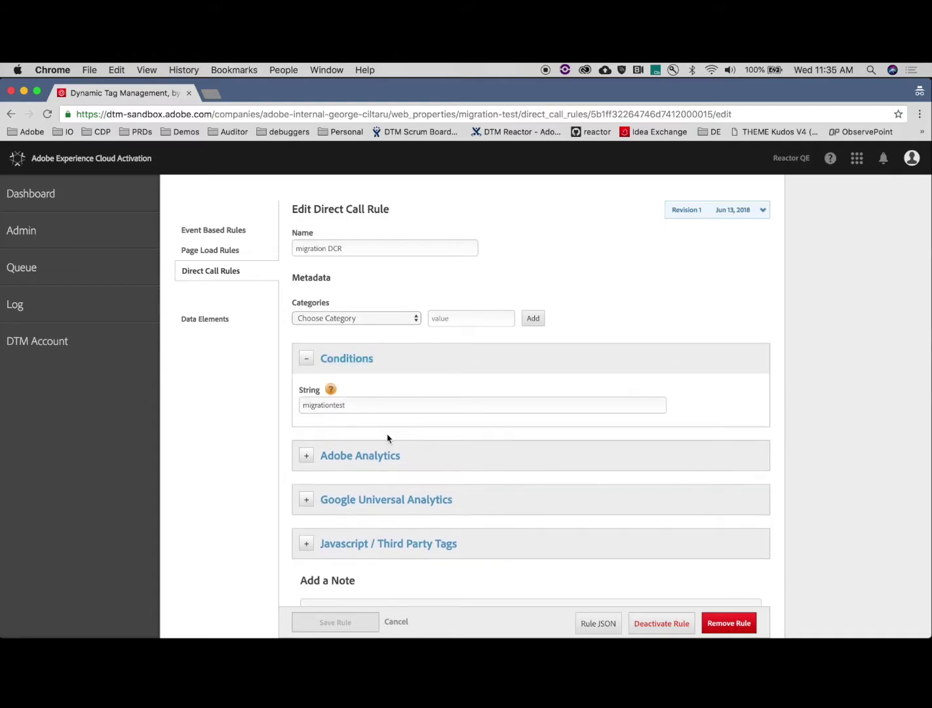
scroll(387, 437, down, 1)
click(336, 403)
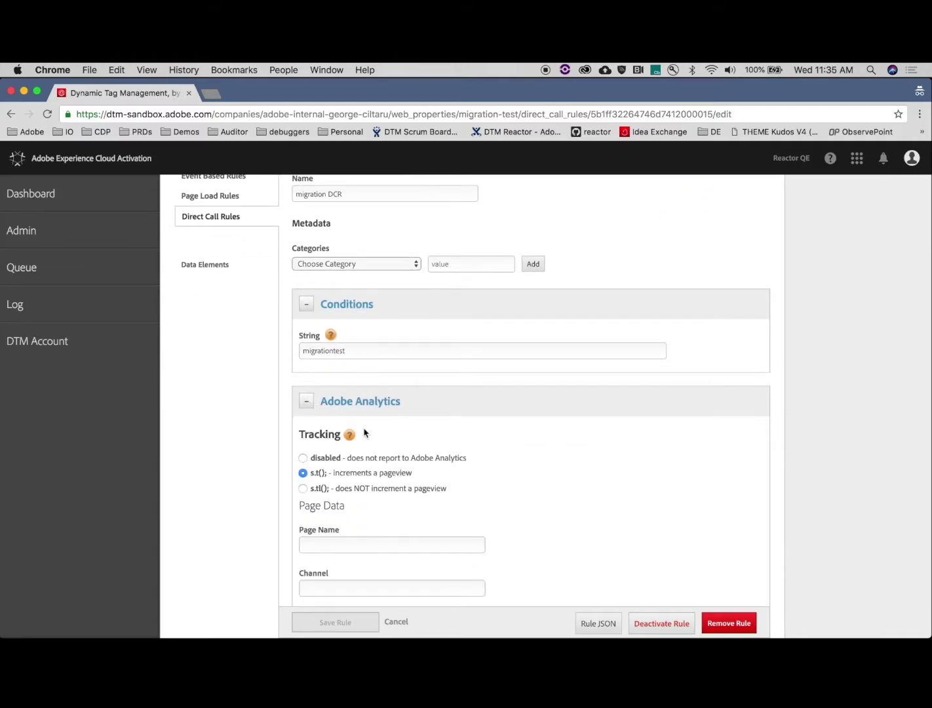
scroll(363, 432, down, 3)
scroll(356, 404, up, 6)
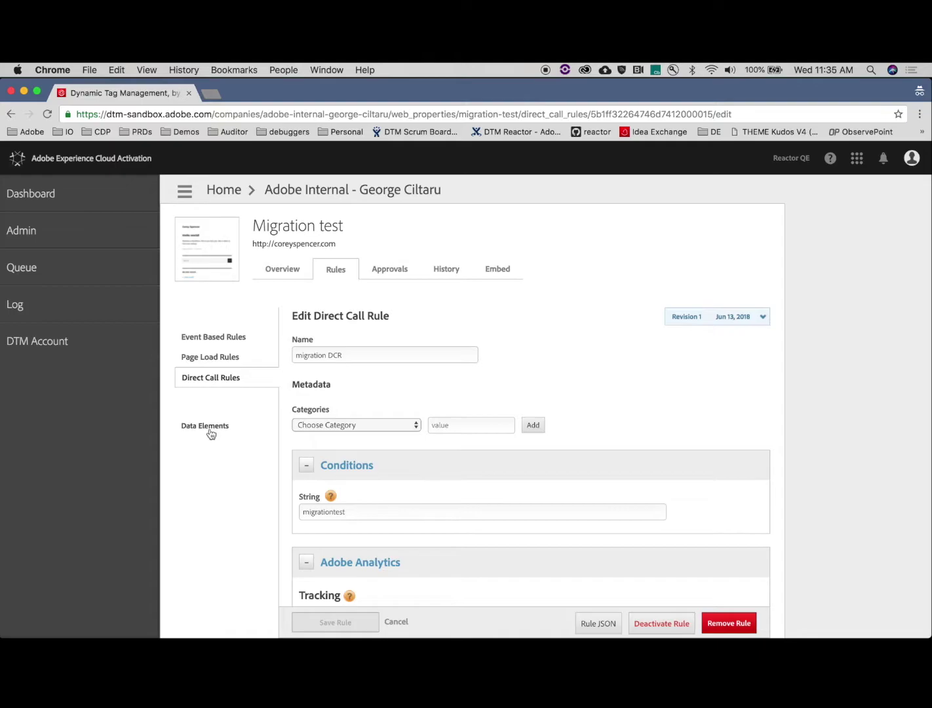
Open the product name data element and examine its CSS selector settings.
click(209, 430)
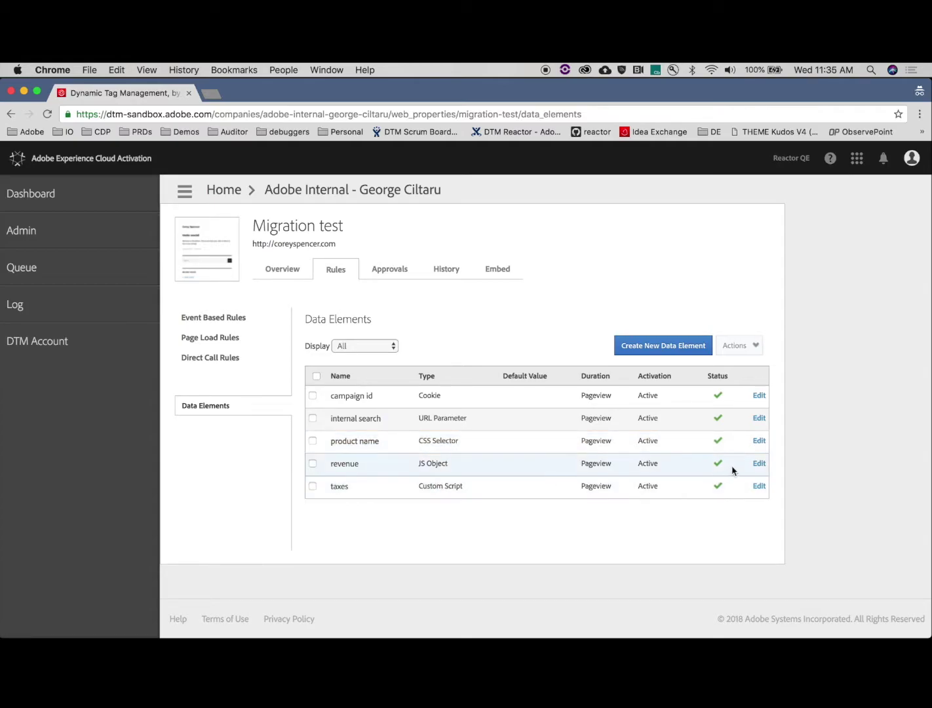
click(758, 444)
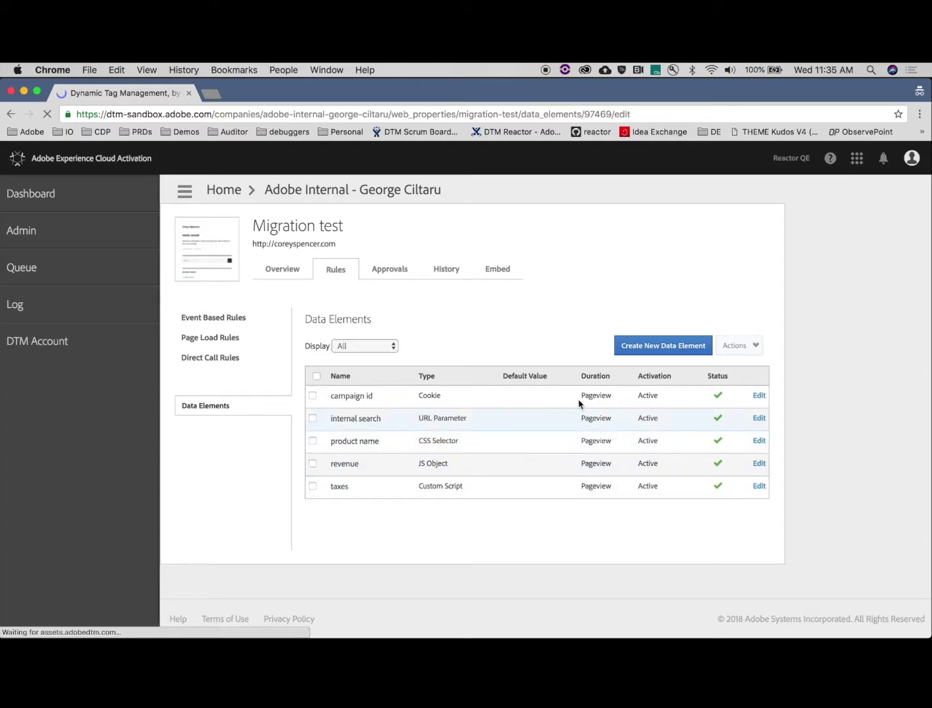
scroll(335, 433, down, 2)
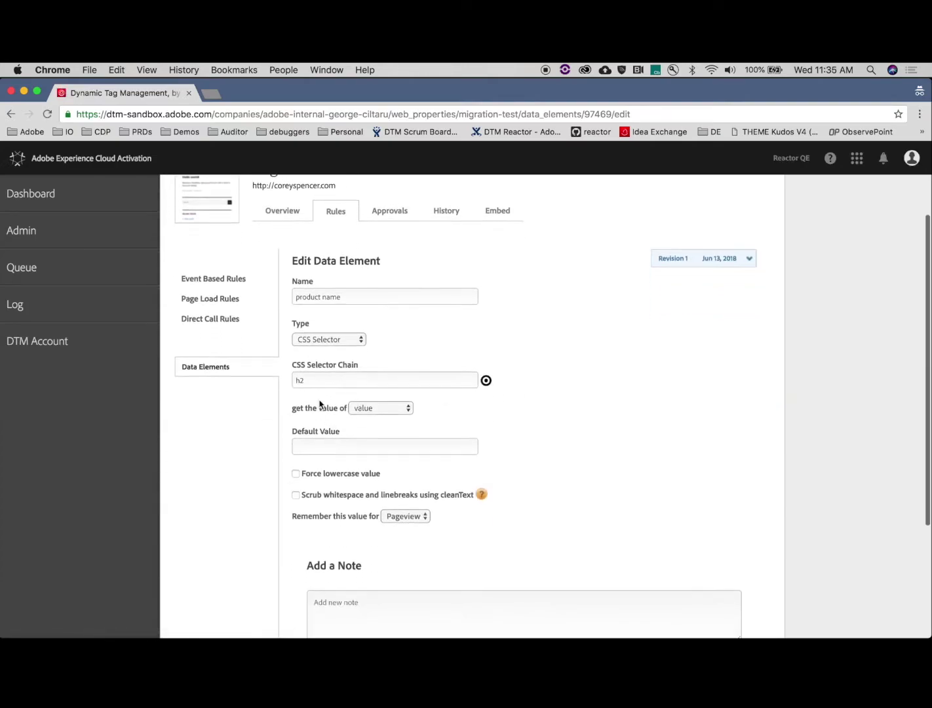
scroll(328, 394, down, 3)
scroll(329, 394, up, 5)
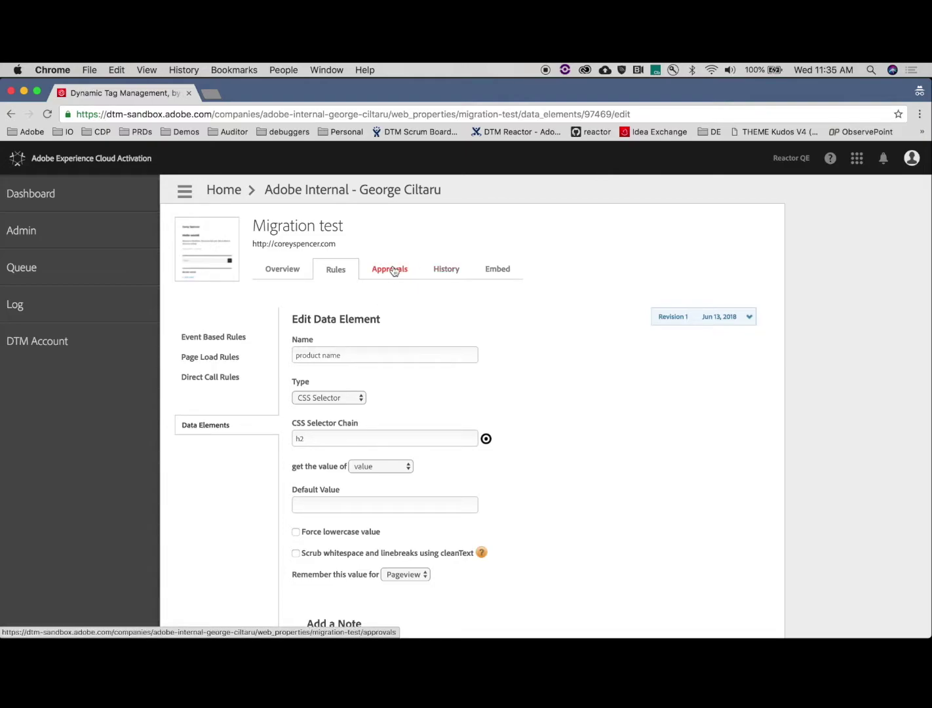
Upgrade the Migration test property to Launch, keeping the same embed code in the Launch production environment, and refresh the upgrade status.
click(286, 270)
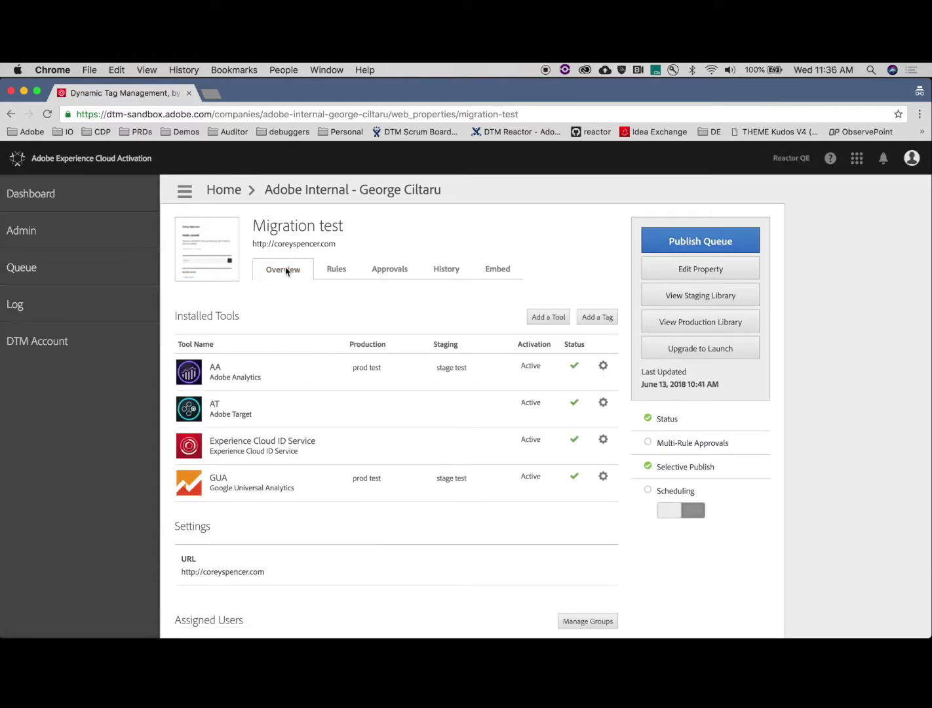
click(713, 354)
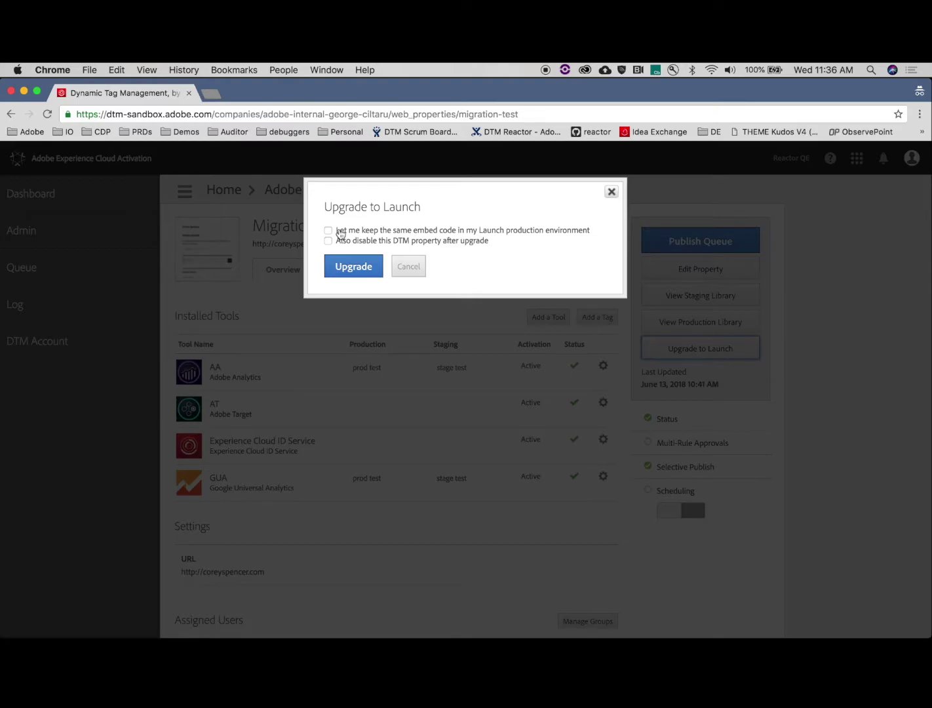
click(328, 231)
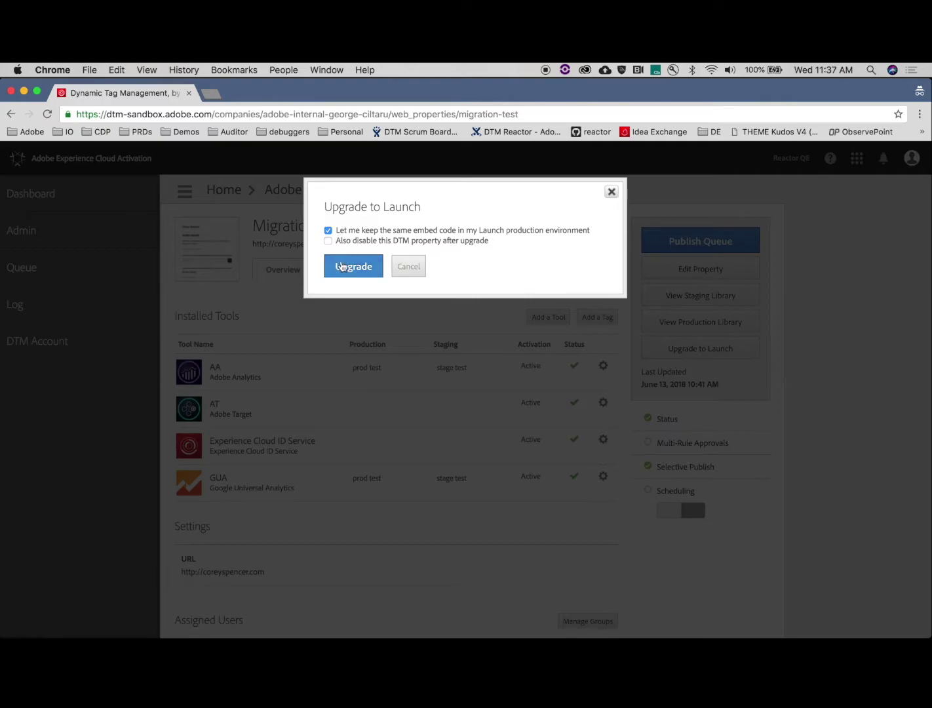
click(345, 265)
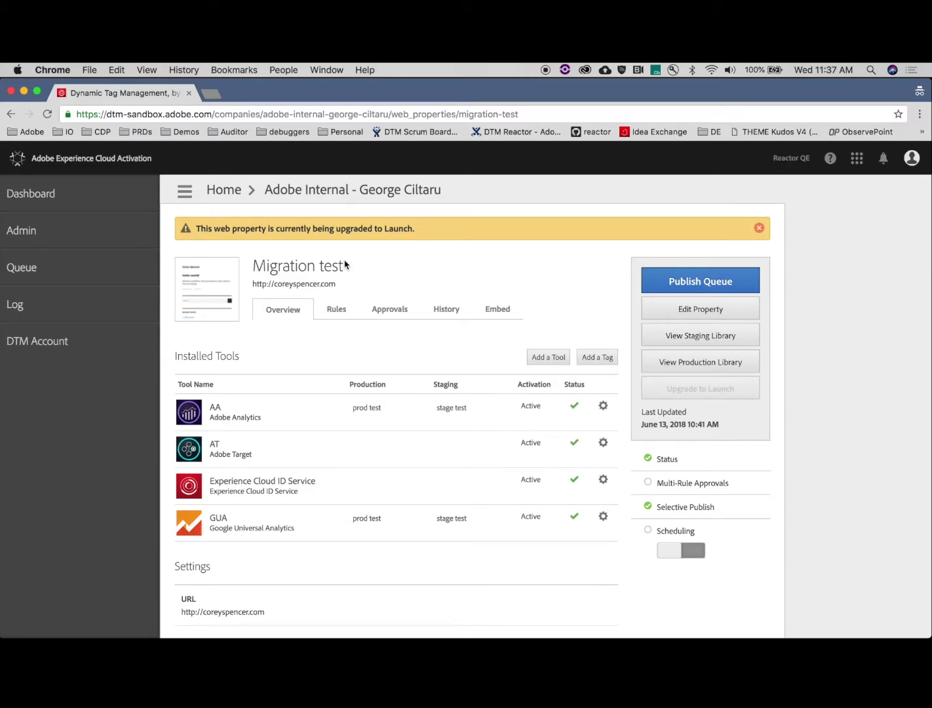
click(48, 116)
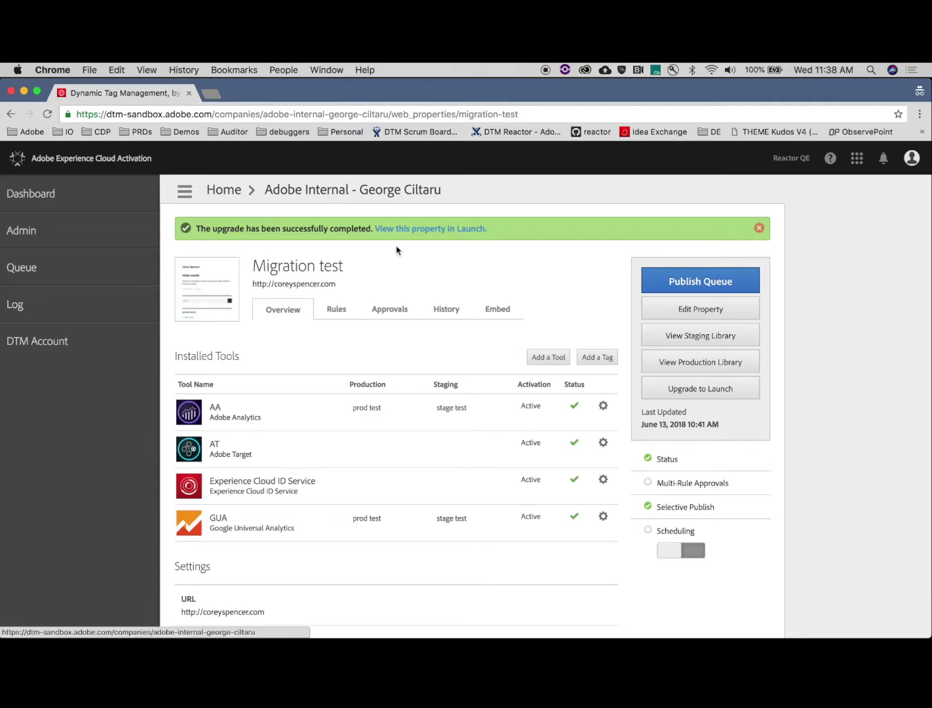
Open the upgraded property in Launch and examine the date and time stamp in its title.
click(408, 229)
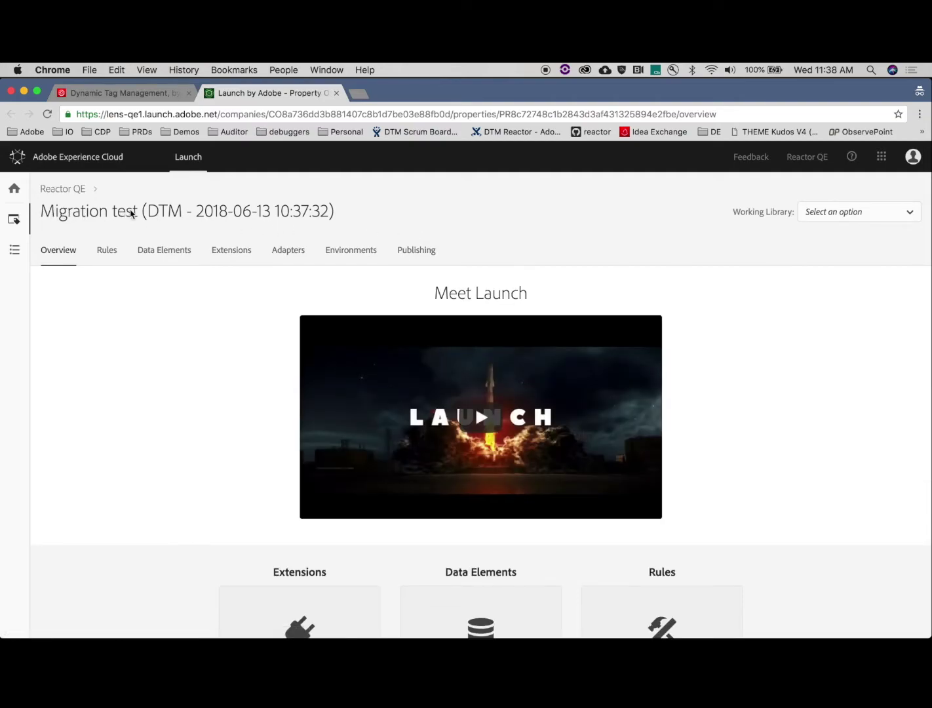
drag(150, 213, 327, 214)
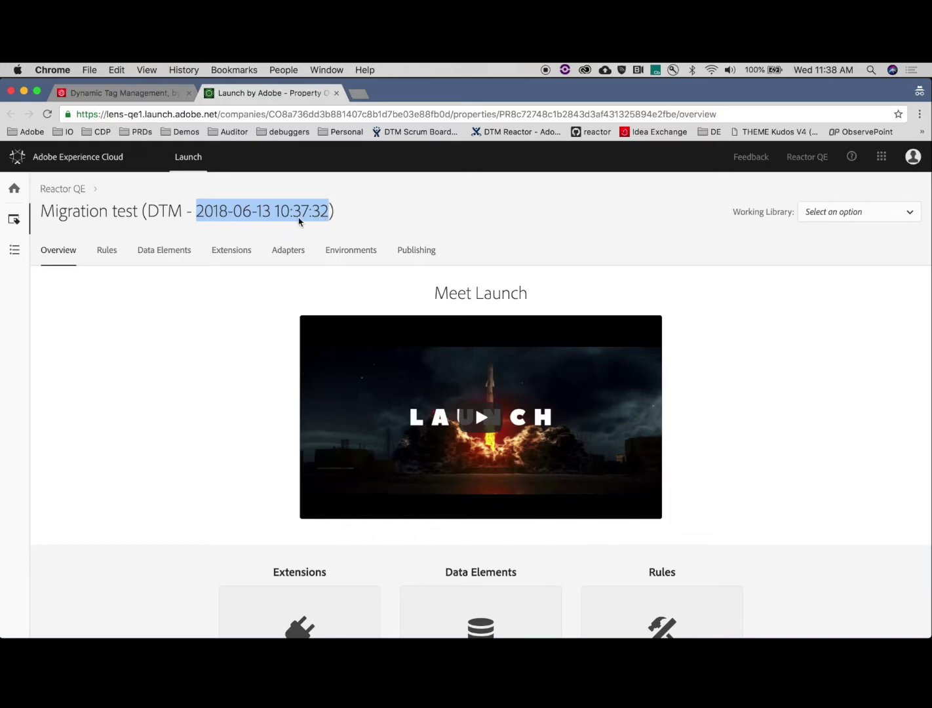
click(298, 221)
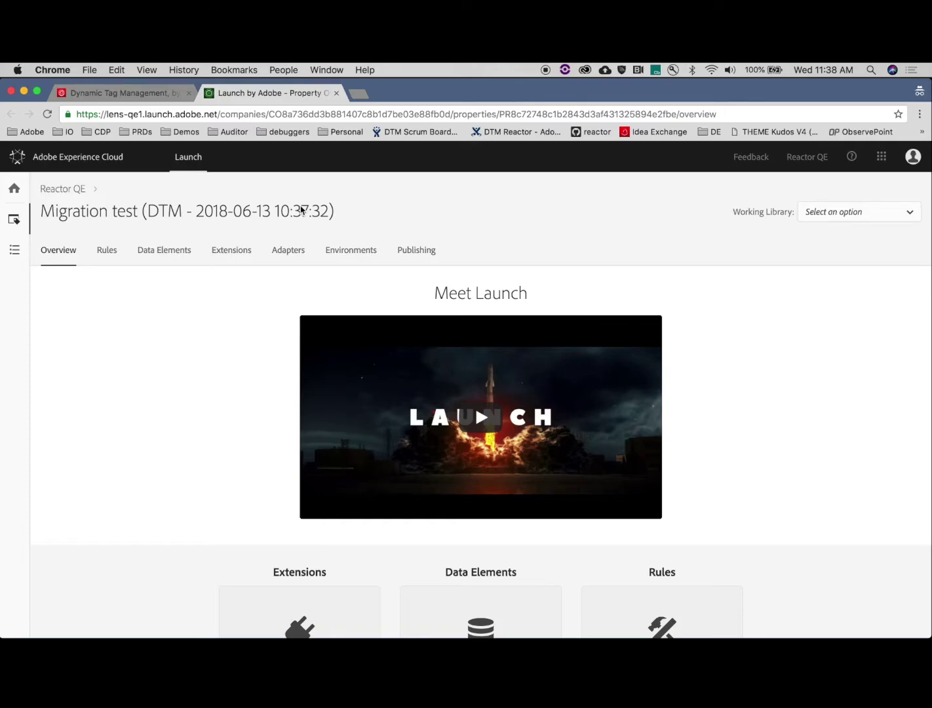
Review the property's installed extensions and examine the staging and production report suites in the Adobe Analytics configuration.
click(241, 250)
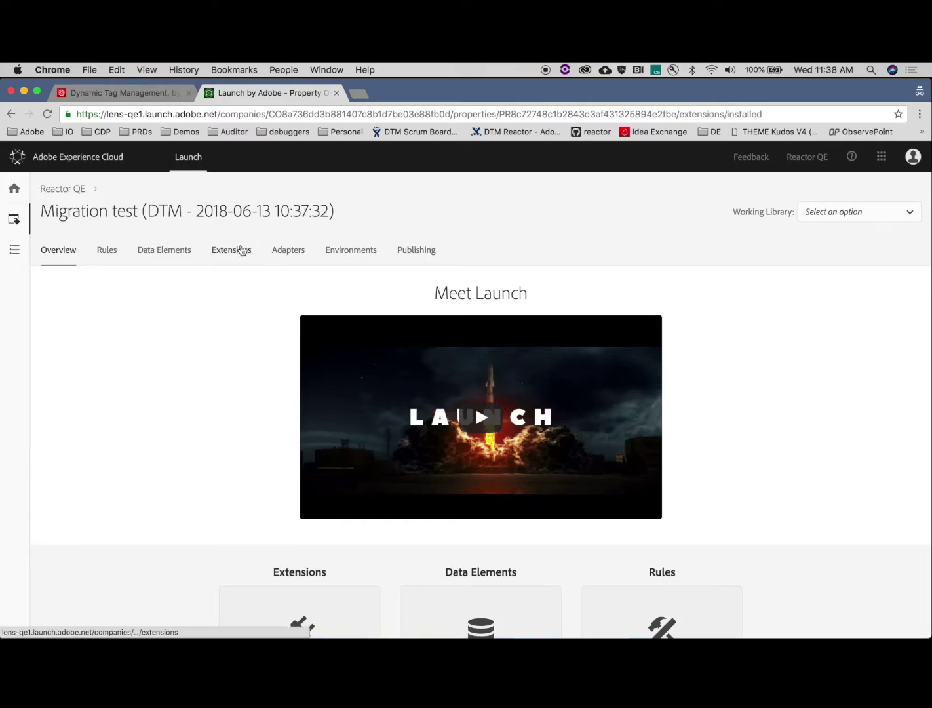
scroll(320, 358, down, 1)
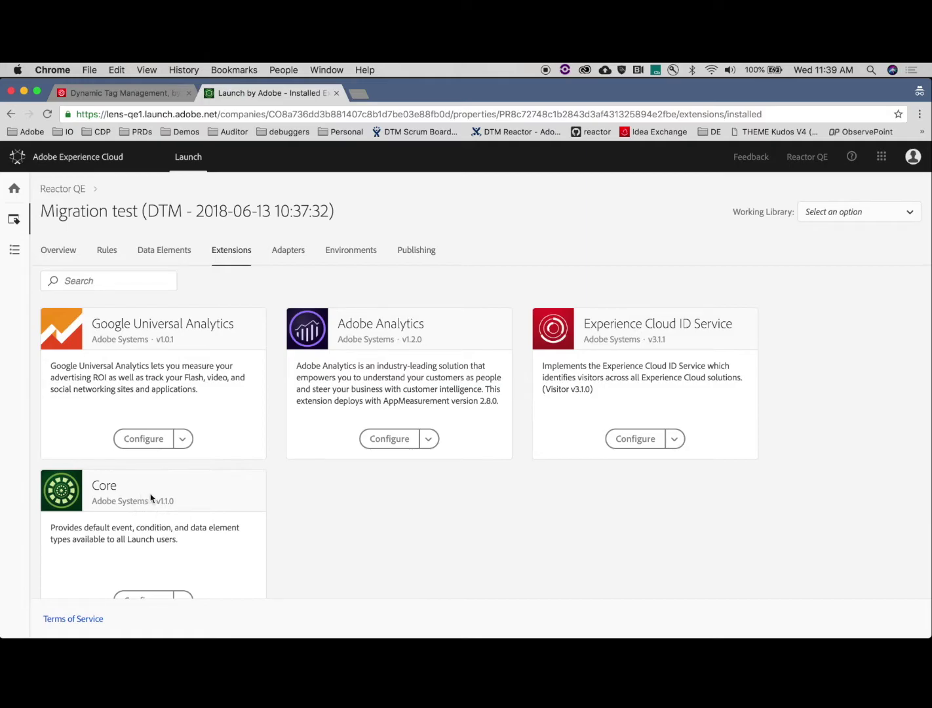
click(384, 439)
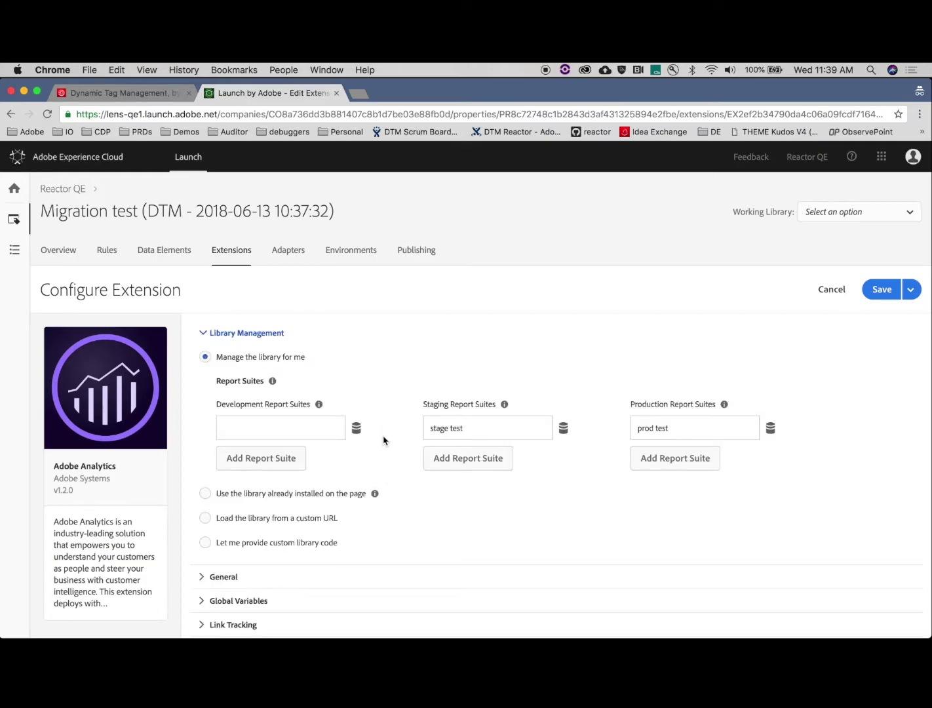
scroll(384, 439, down, 2)
click(478, 373)
click(691, 373)
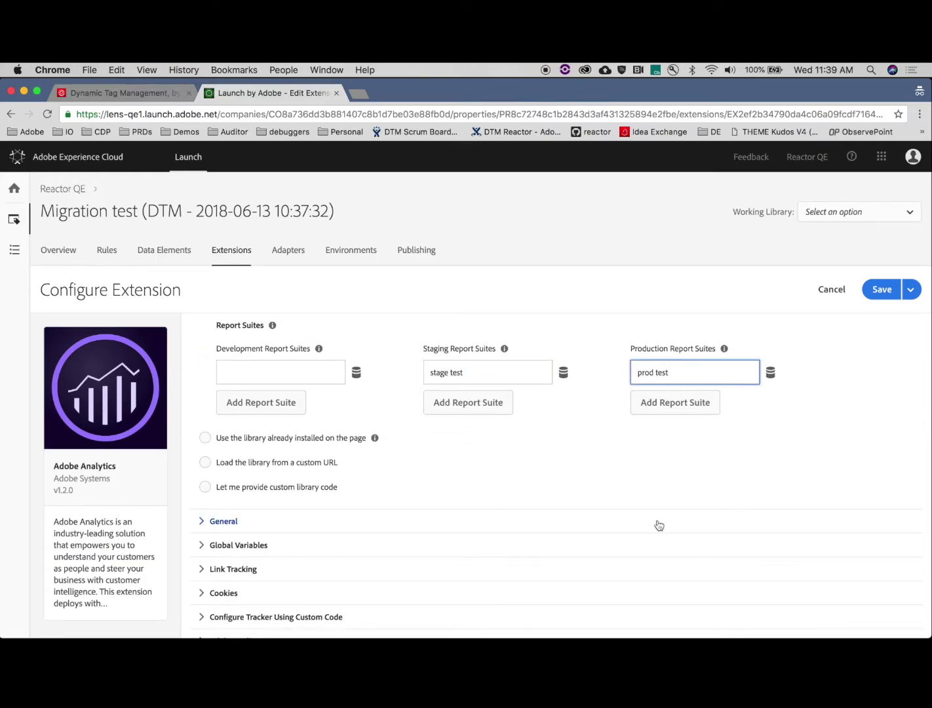
scroll(659, 525, down, 1)
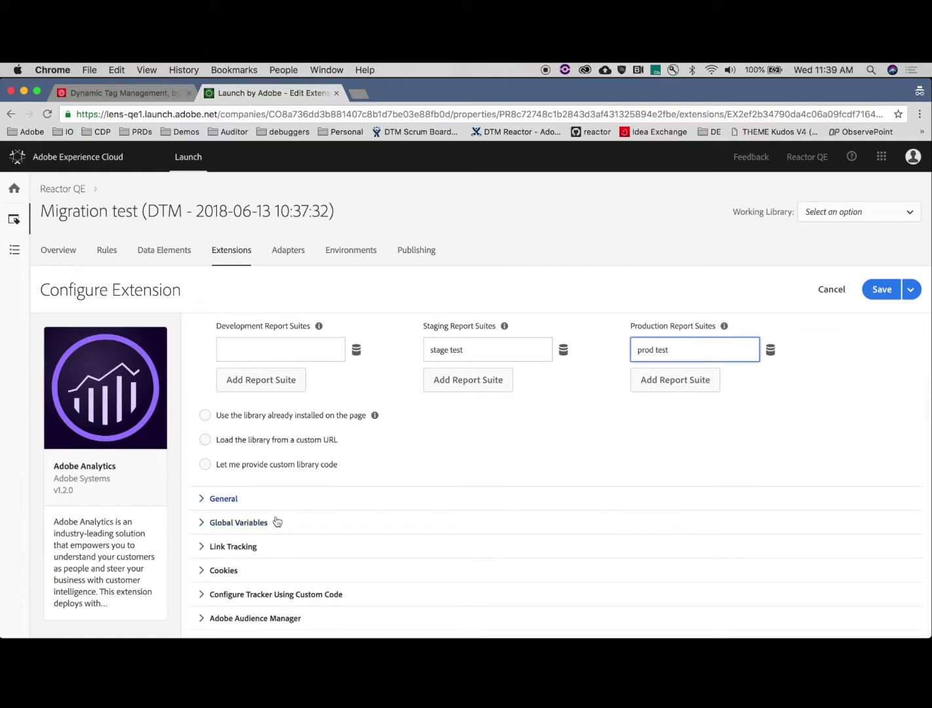
Examine the Adobe Analytics extension's global variables, including eVars and props, and leave the configuration without saving.
click(267, 522)
scroll(406, 550, down, 2)
scroll(476, 358, down, 3)
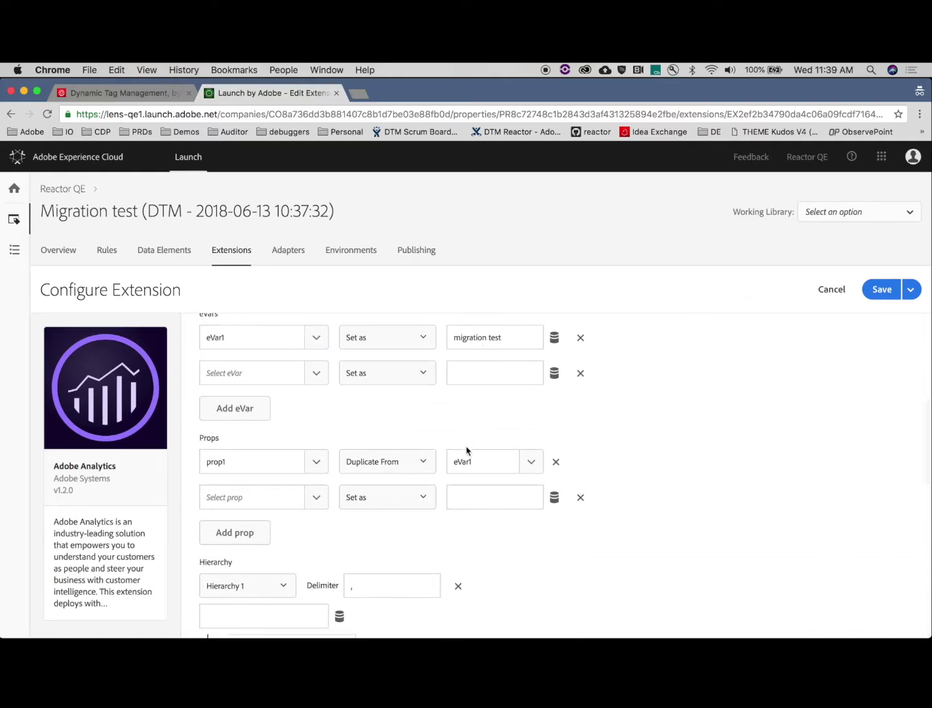
scroll(463, 452, down, 2)
scroll(465, 456, down, 6)
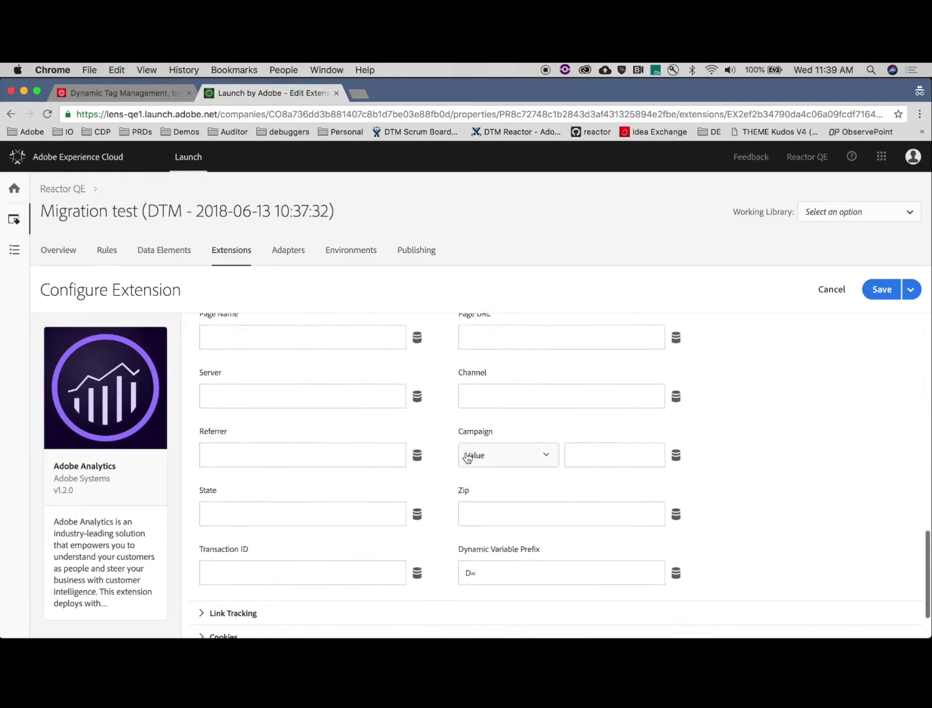
scroll(466, 452, up, 10)
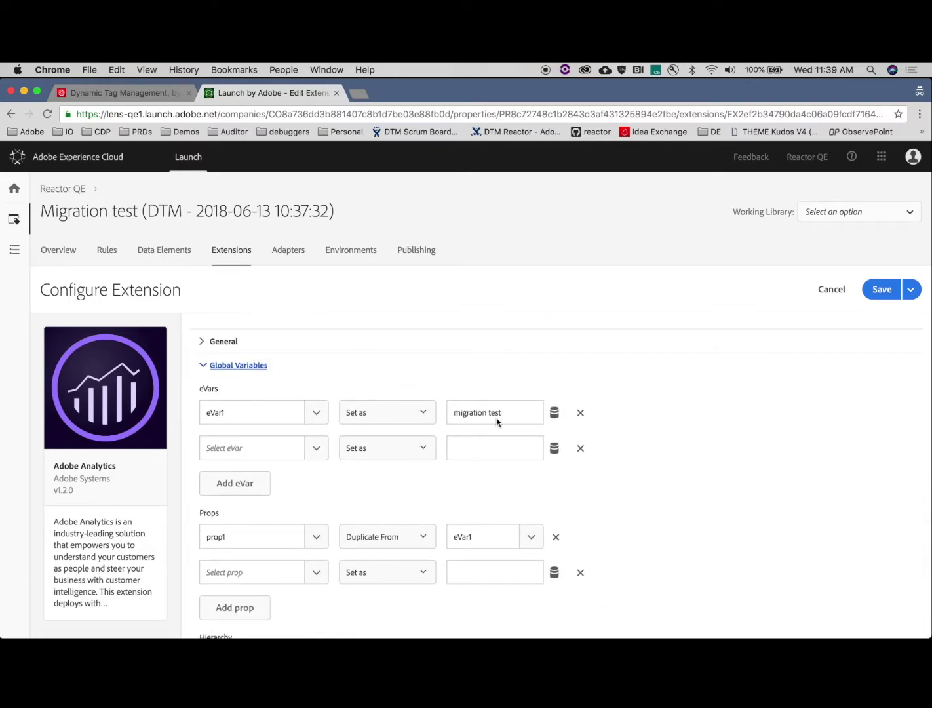
click(824, 296)
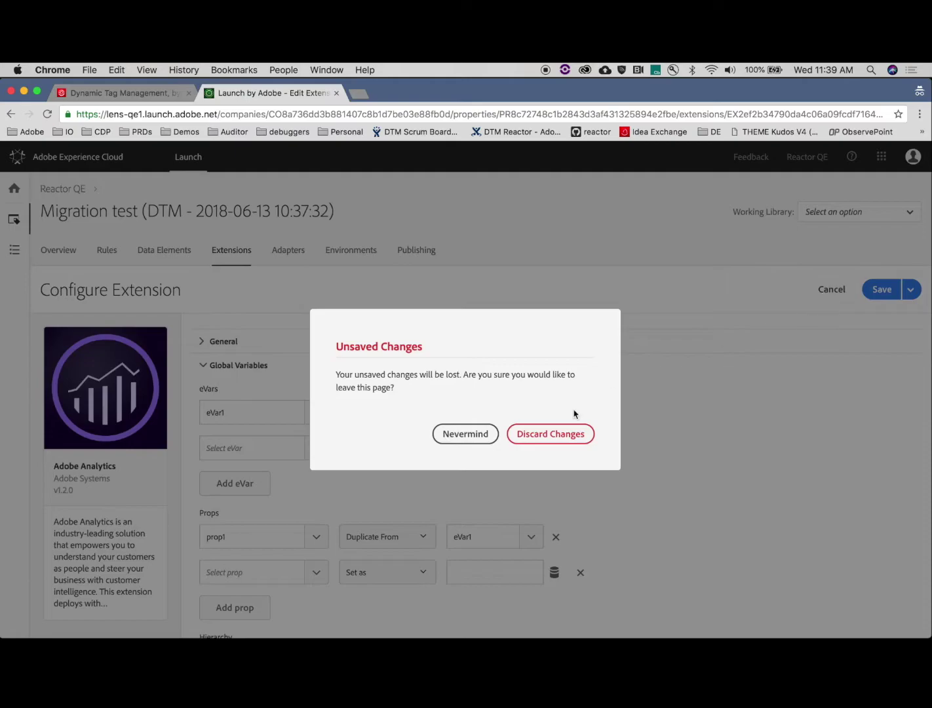
click(549, 433)
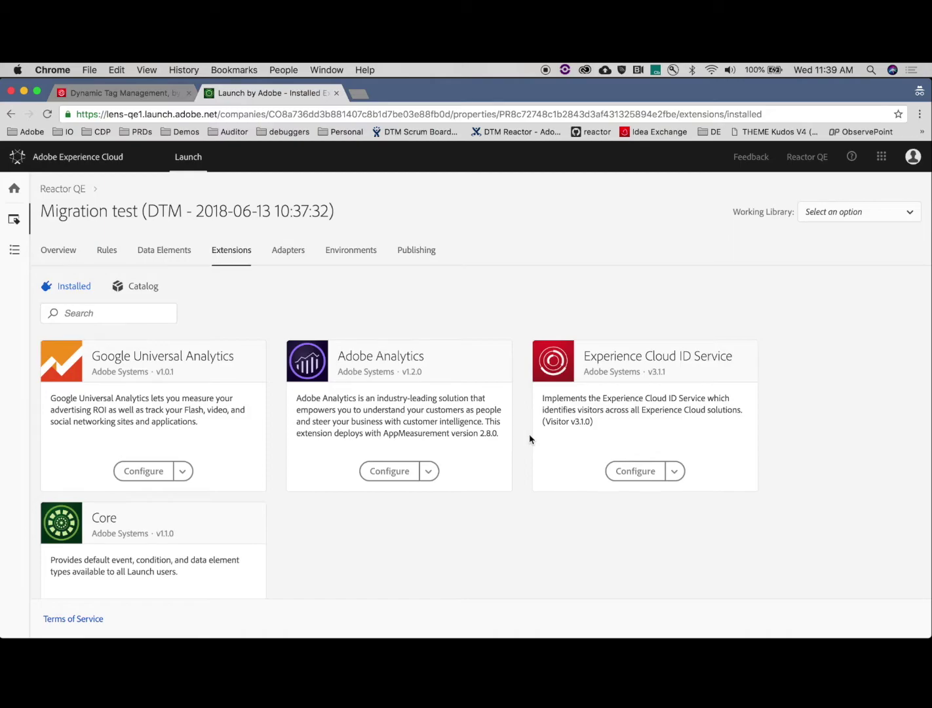
Open the migrated product name data element, examine its CSS selector settings, and close it without changes.
click(185, 254)
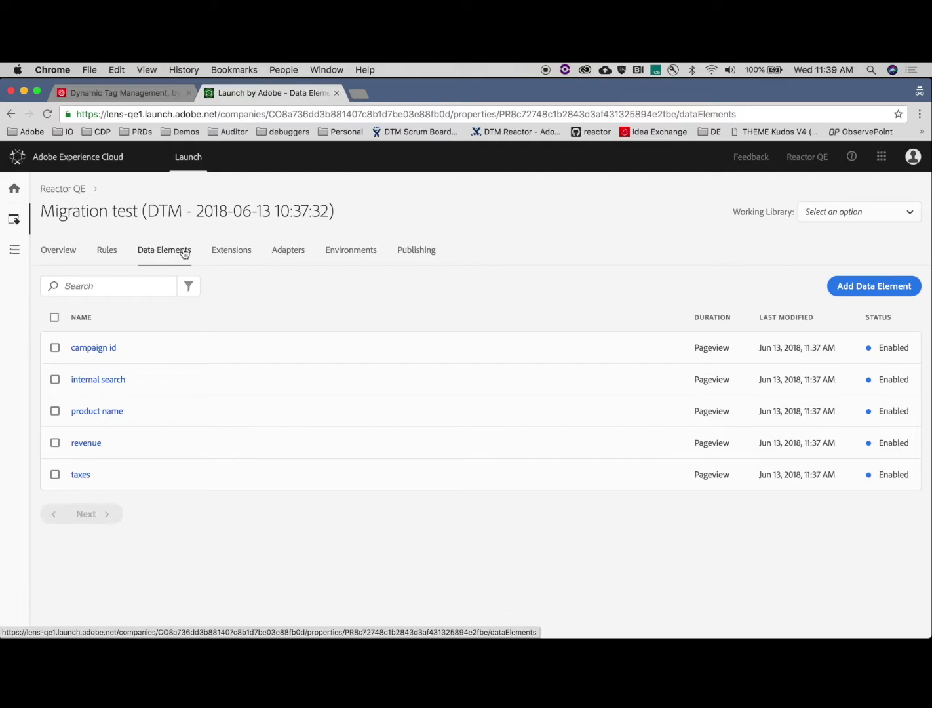
click(117, 414)
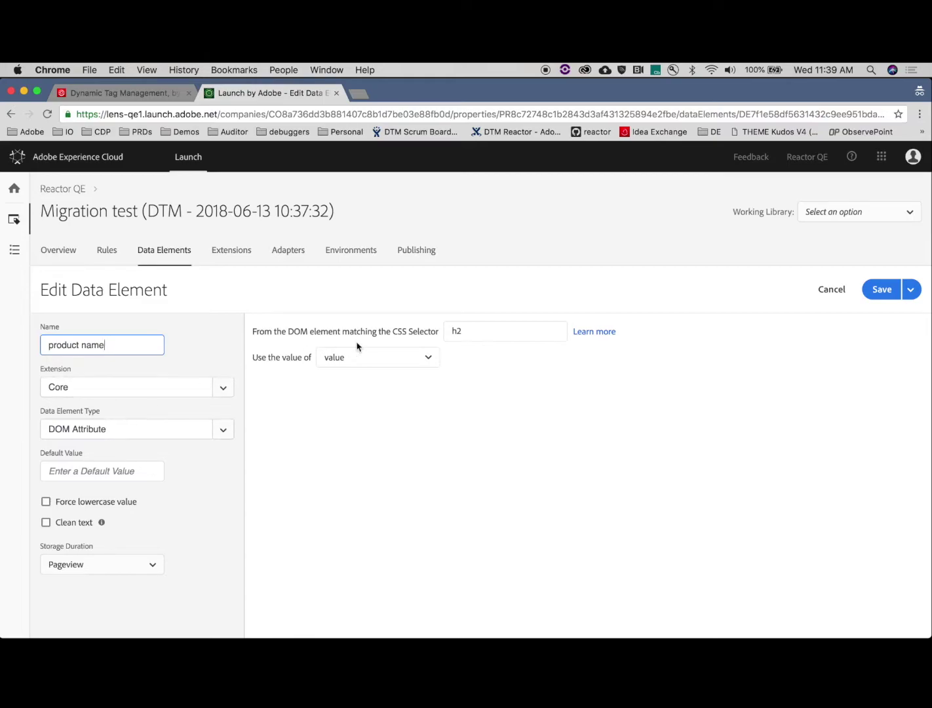
click(830, 289)
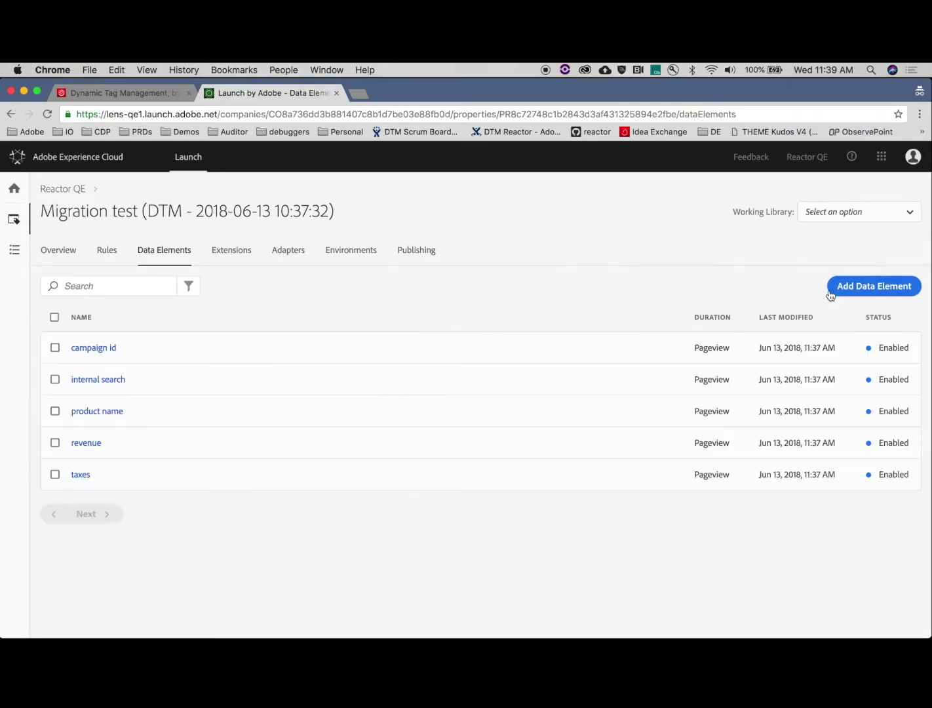
Open the taxes data element and examine its custom JavaScript code, closing the code editor without changes.
click(83, 475)
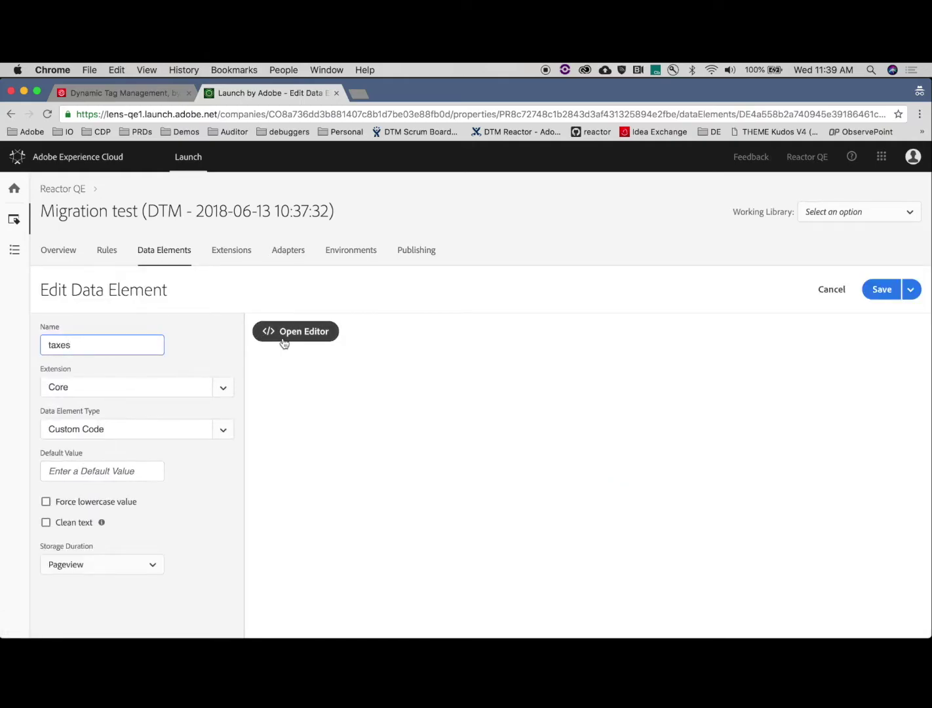
click(284, 338)
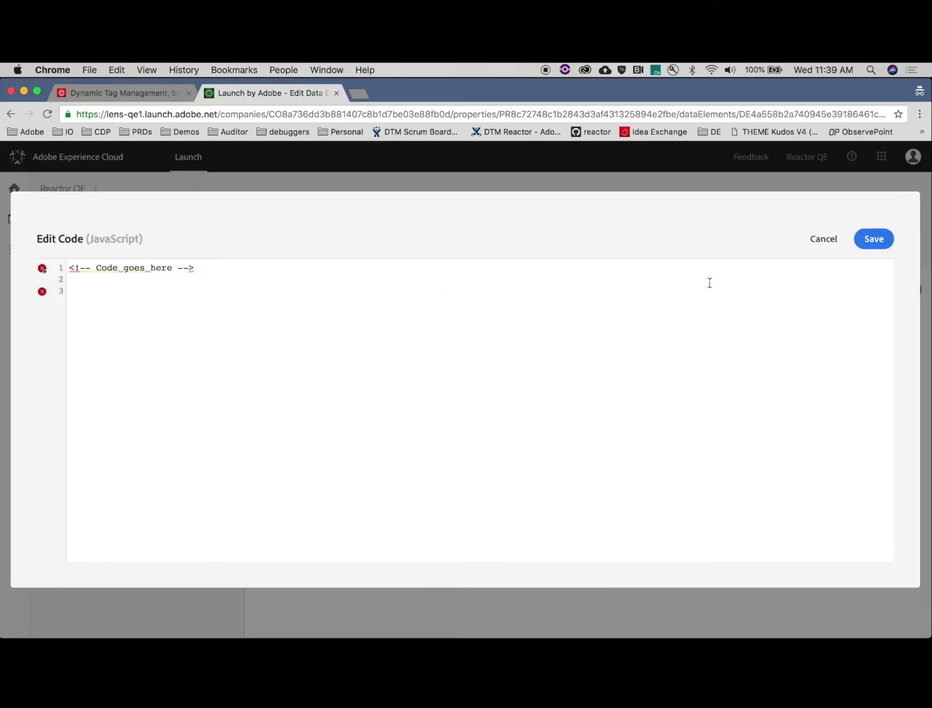
drag(211, 266, 83, 255)
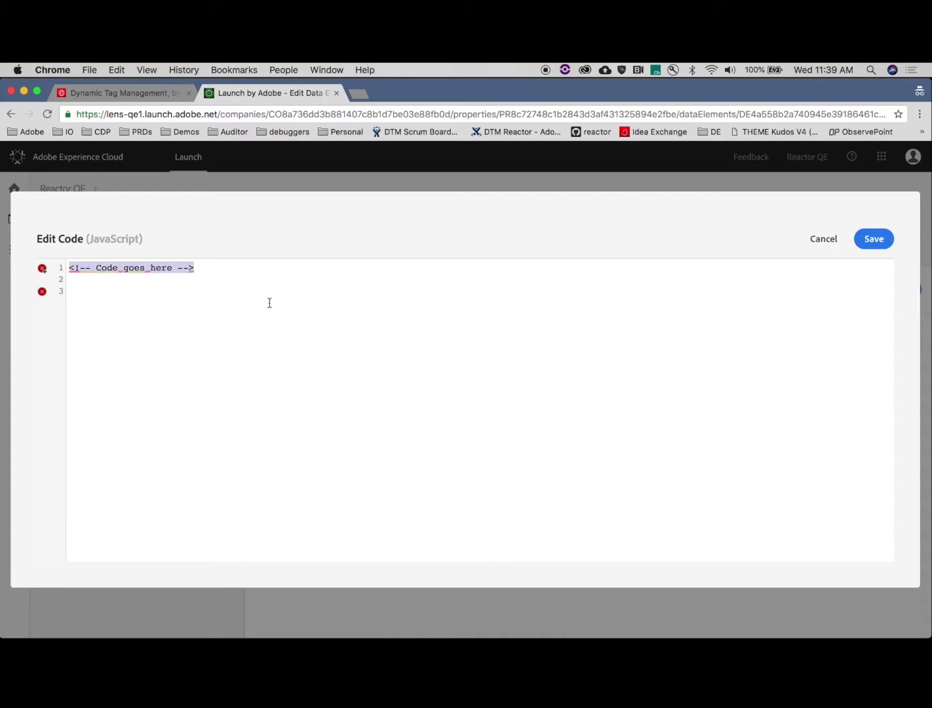
click(269, 322)
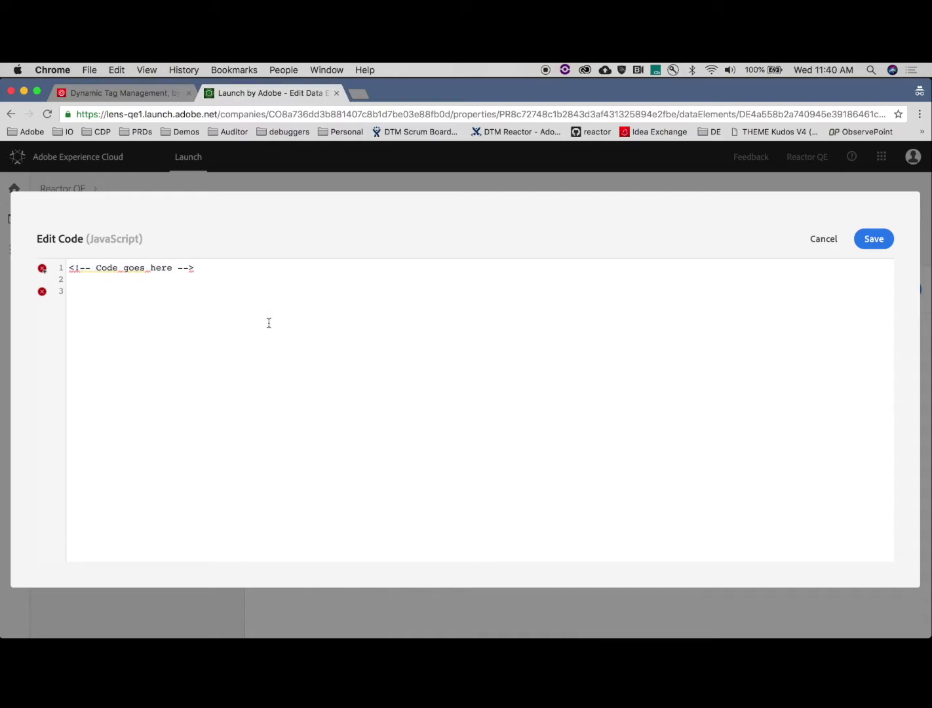
click(821, 243)
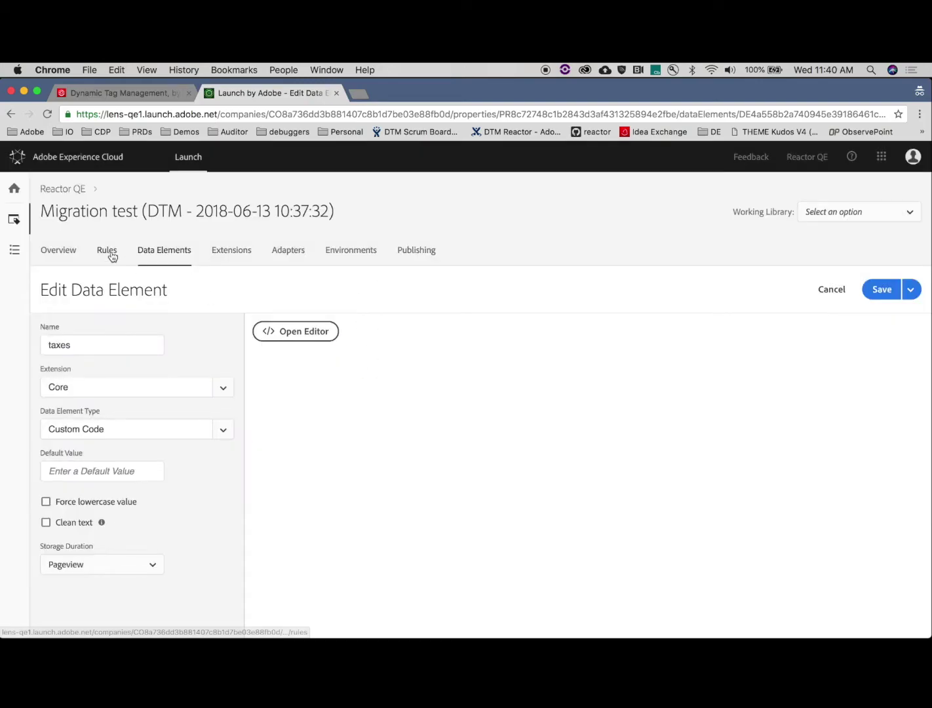
Discard the data element edits, open the Conversion page rule, and examine its Path And Query String condition without keeping changes.
click(107, 251)
click(542, 433)
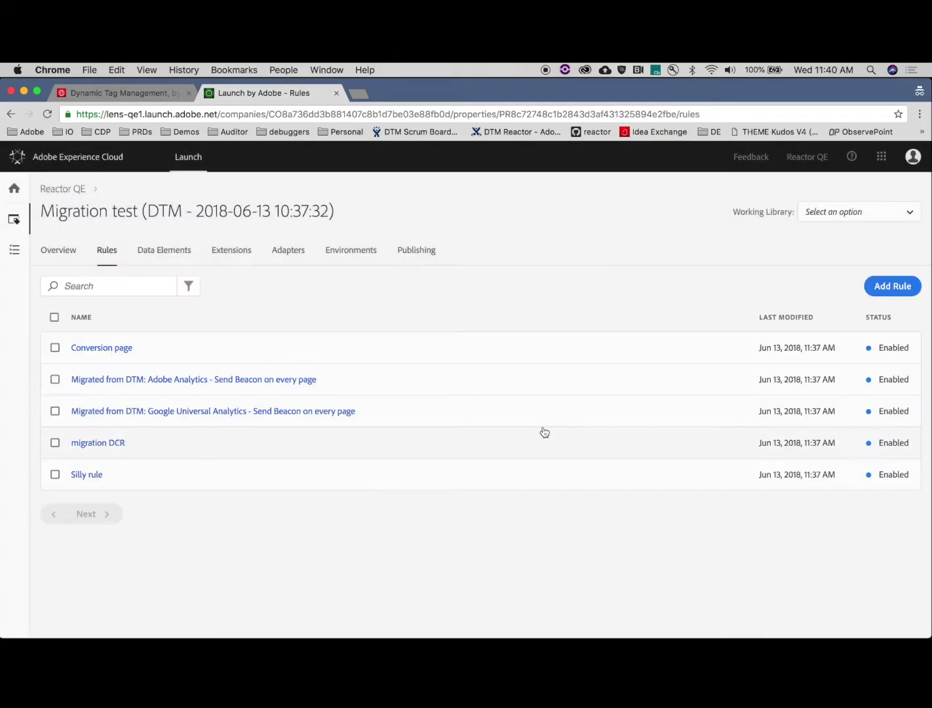
click(111, 354)
scroll(209, 439, down, 3)
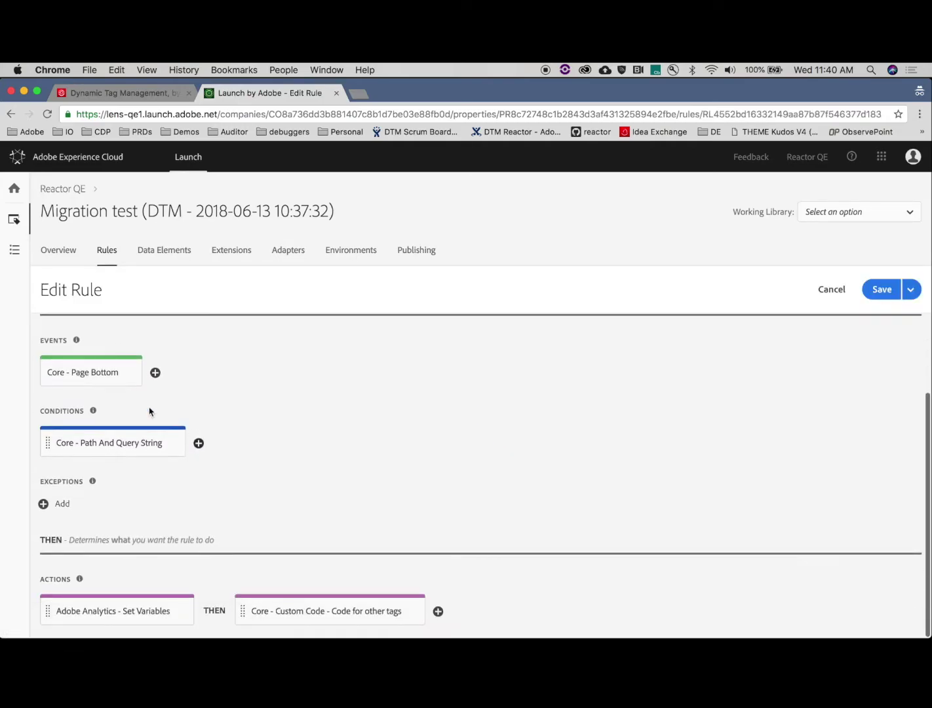
click(125, 448)
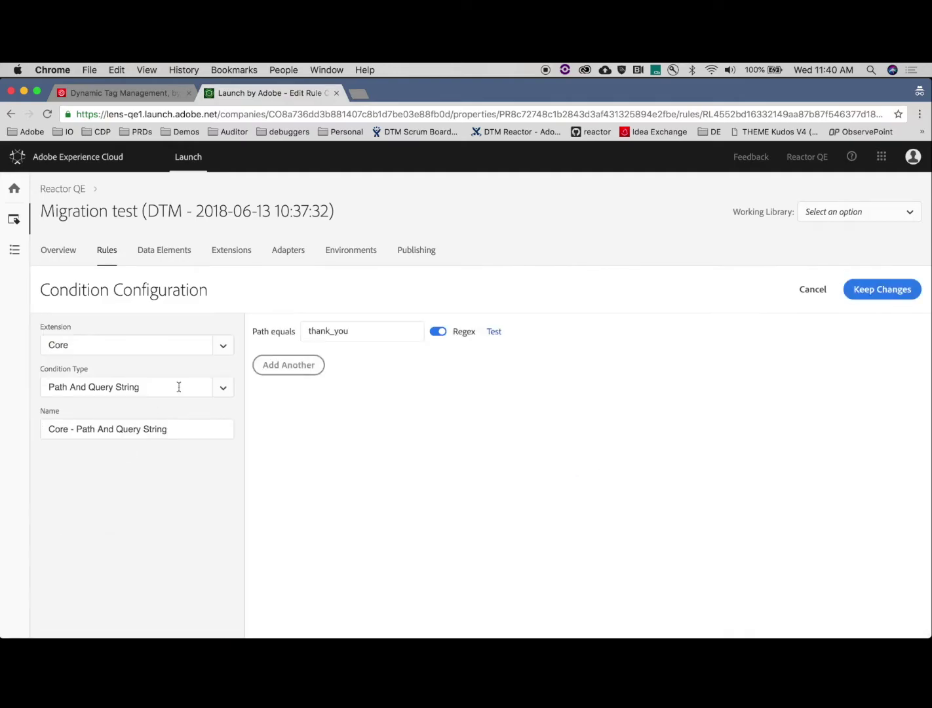
drag(362, 335, 300, 337)
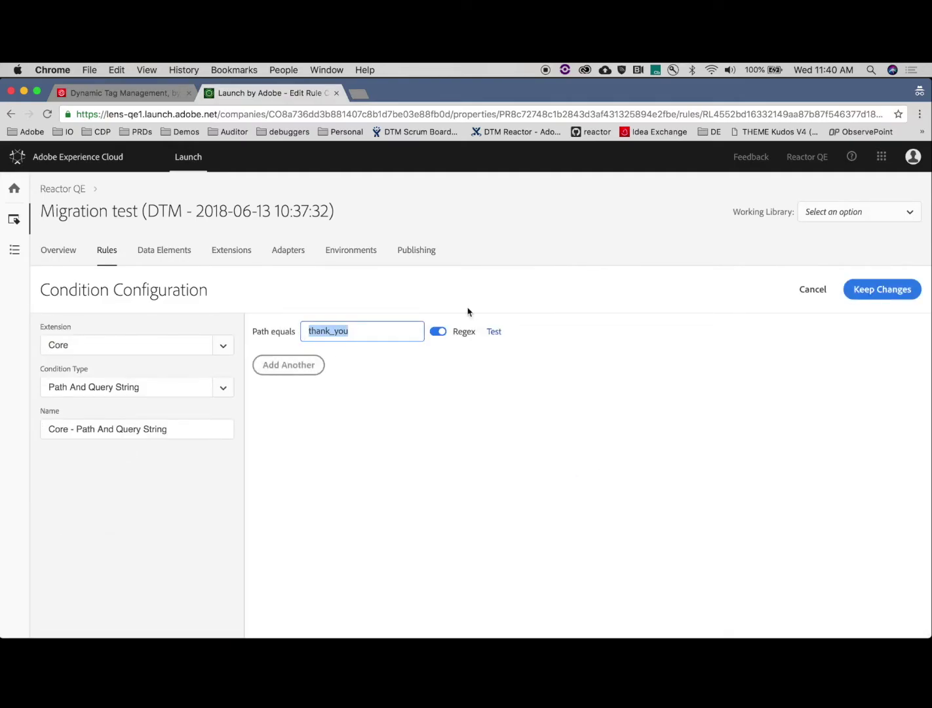
click(815, 292)
click(550, 435)
Examine the code of the rule's "Code for other tags" custom code action and return to the rule without keeping changes.
scroll(549, 441, down, 3)
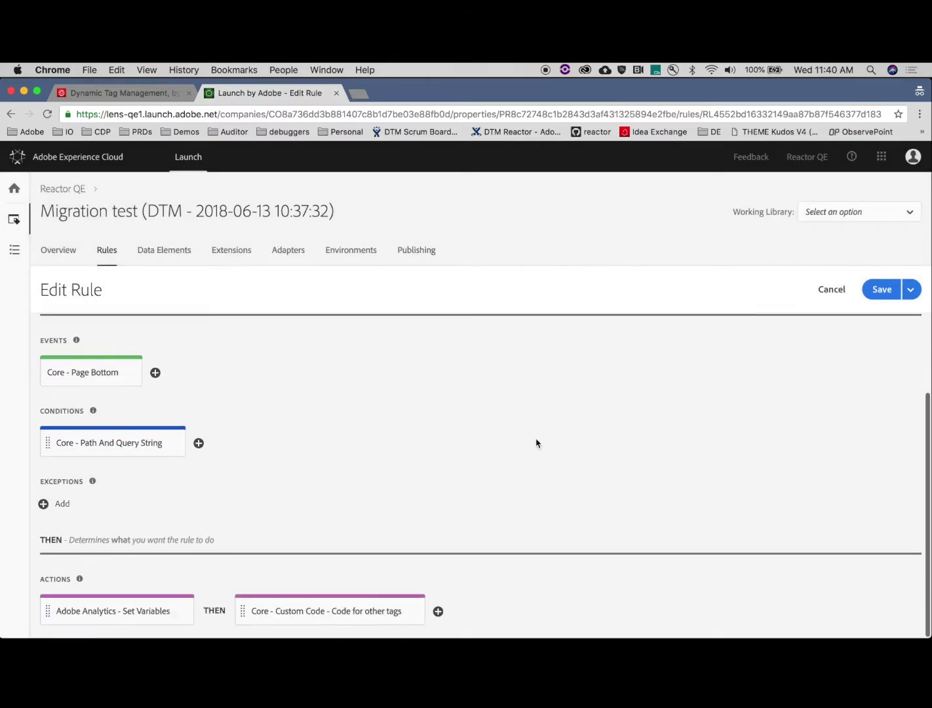
click(315, 613)
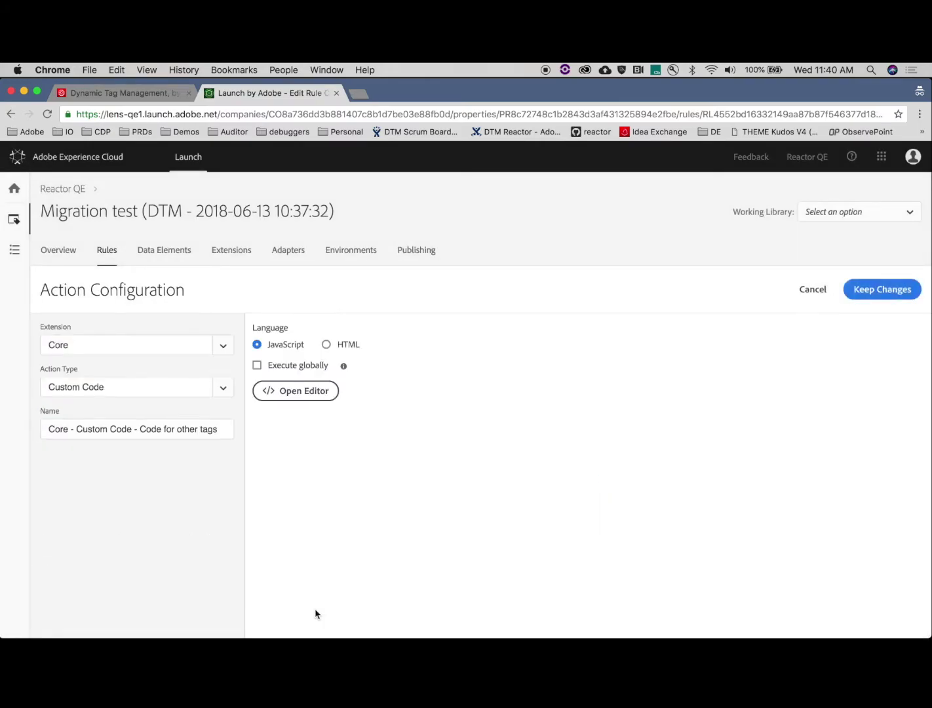
click(297, 397)
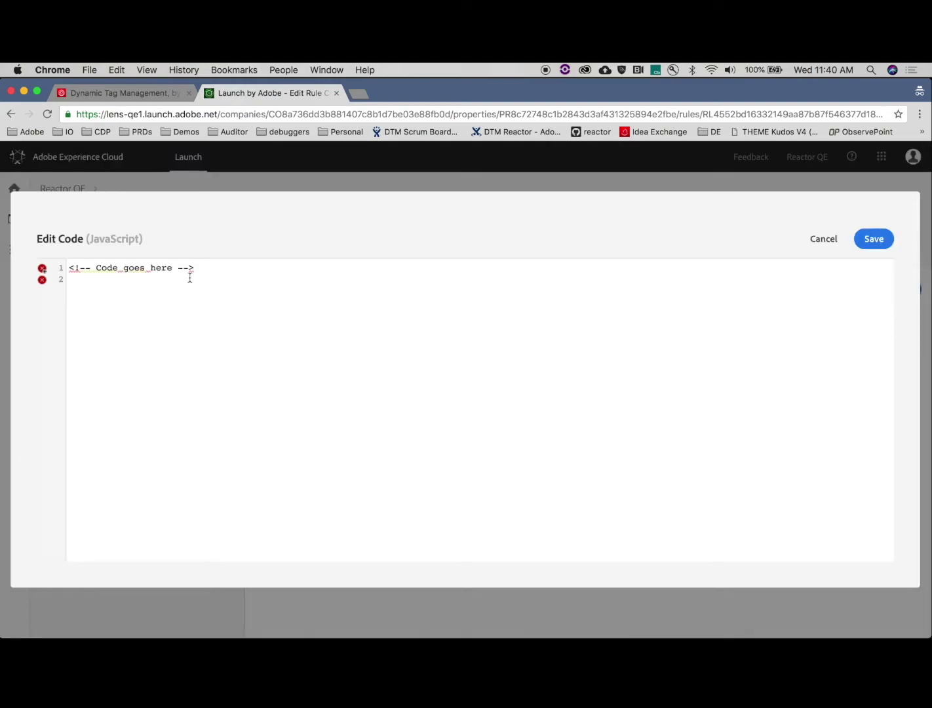
click(825, 240)
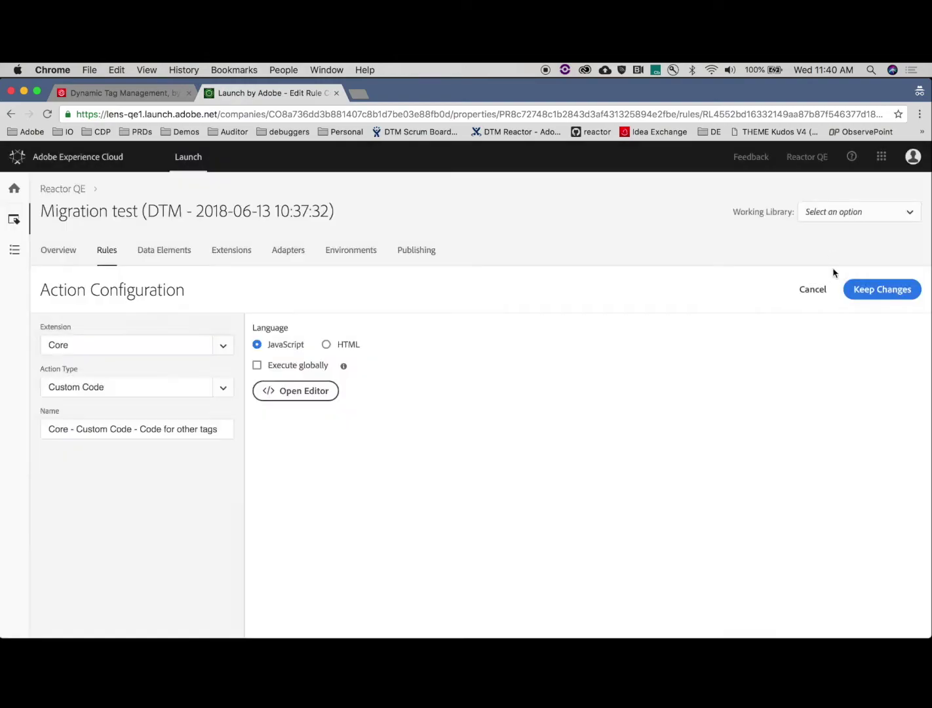
click(813, 289)
click(561, 436)
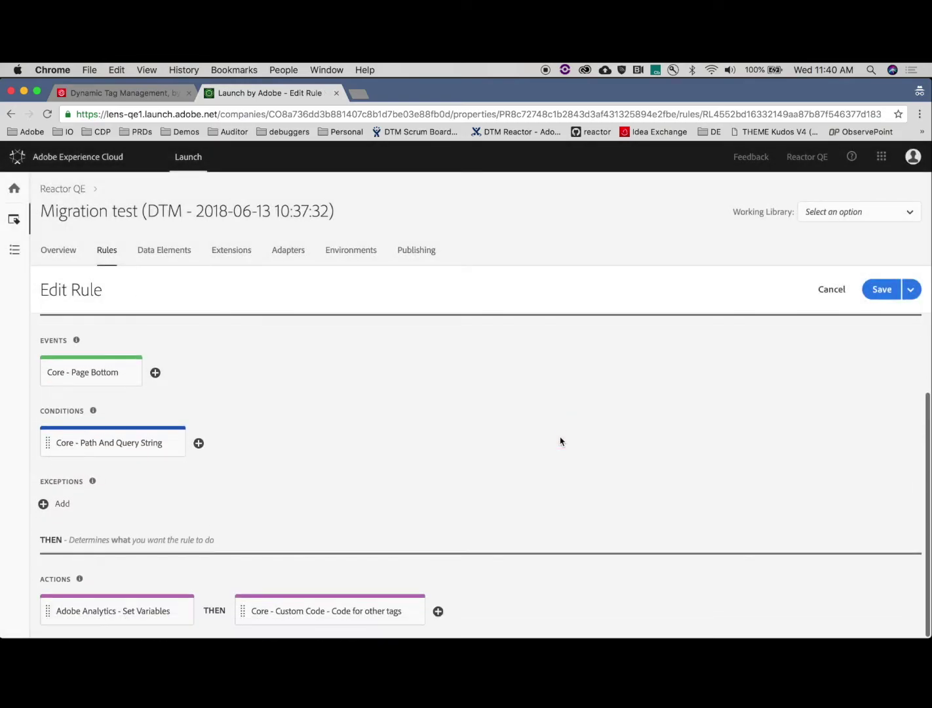
Open the migration DCR rule, examine its Direct Call event's identifier and its actions, and leave the rule without keeping changes.
scroll(561, 441, up, 3)
click(108, 253)
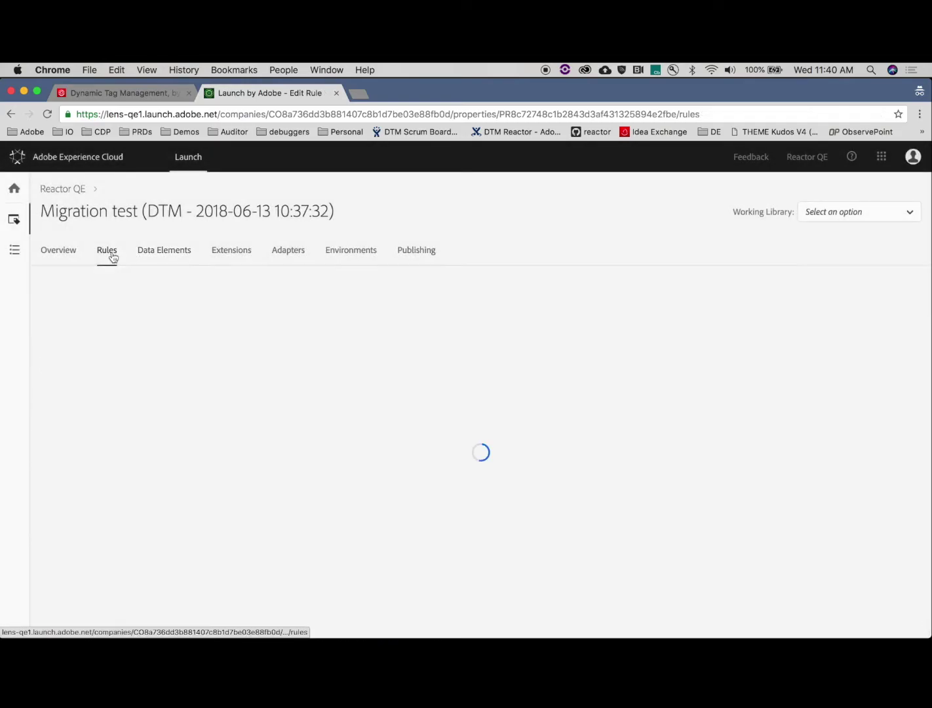
click(101, 448)
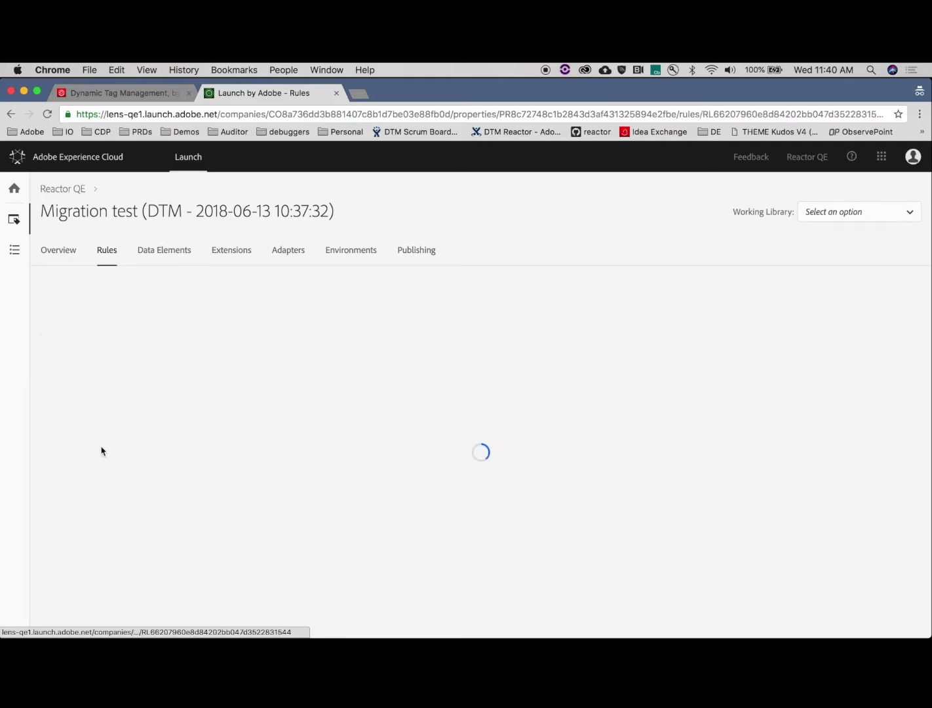
scroll(181, 463, down, 1)
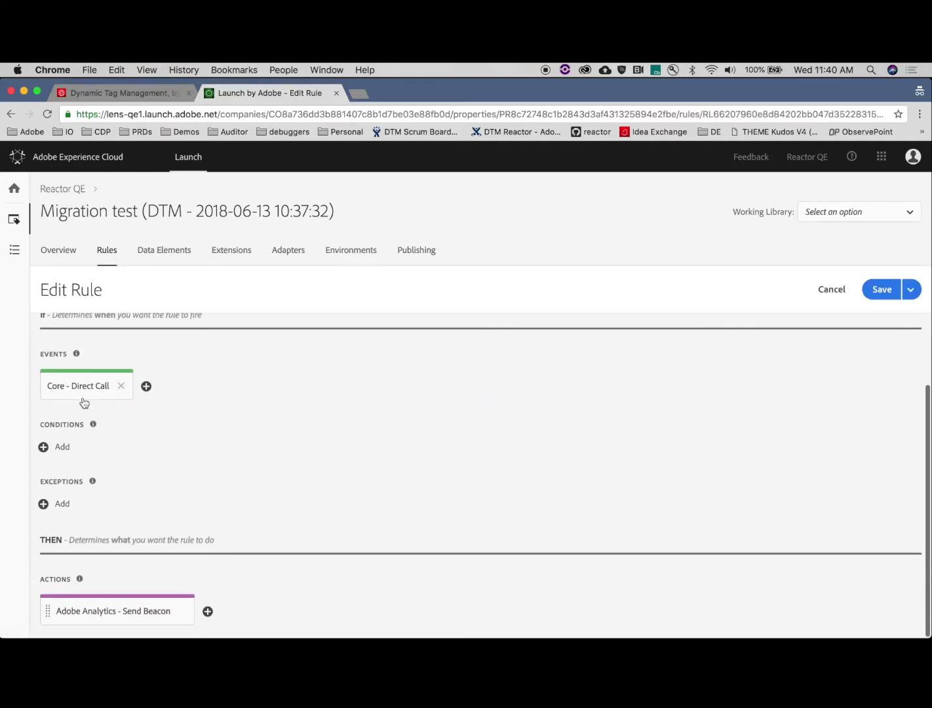
click(84, 392)
click(356, 330)
mouse_move(356, 331)
mouse_down()
mouse_move(294, 332)
mouse_move(363, 334)
mouse_up()
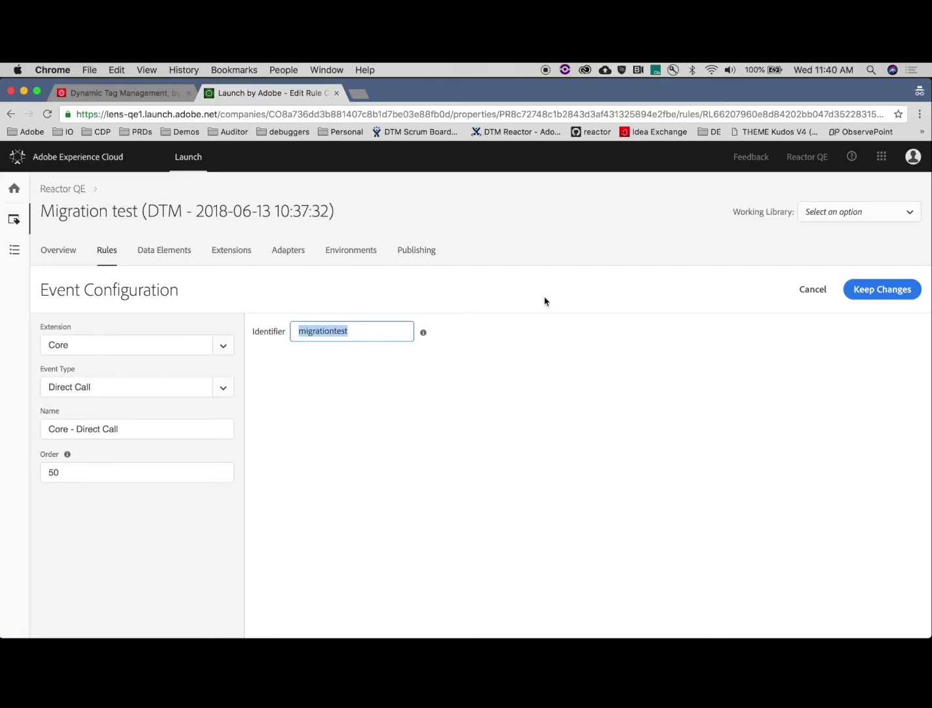
click(812, 289)
click(572, 440)
scroll(573, 445, down, 2)
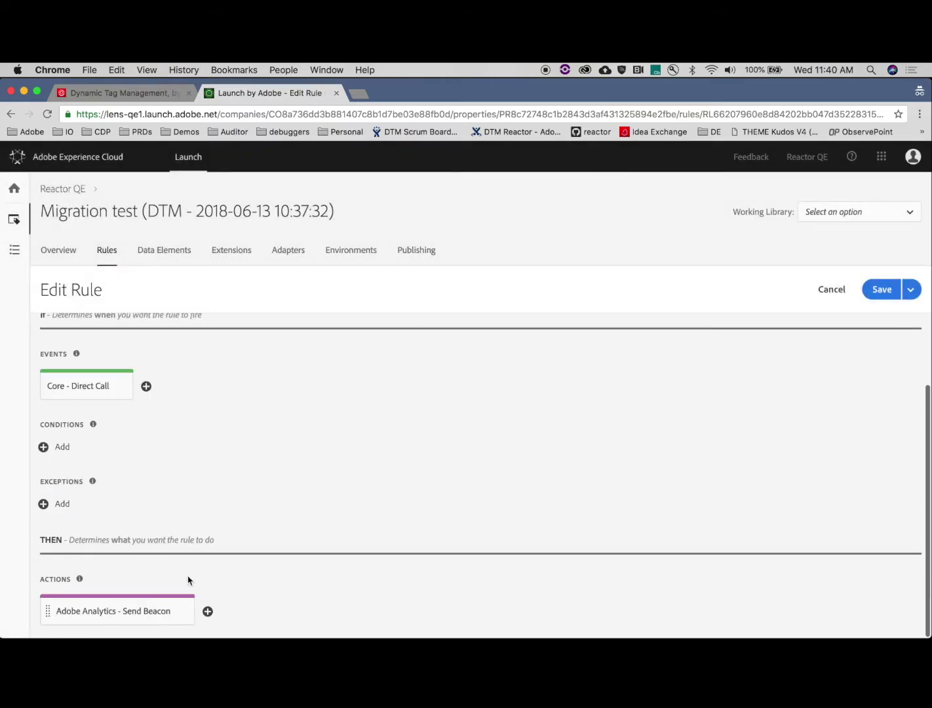
click(826, 293)
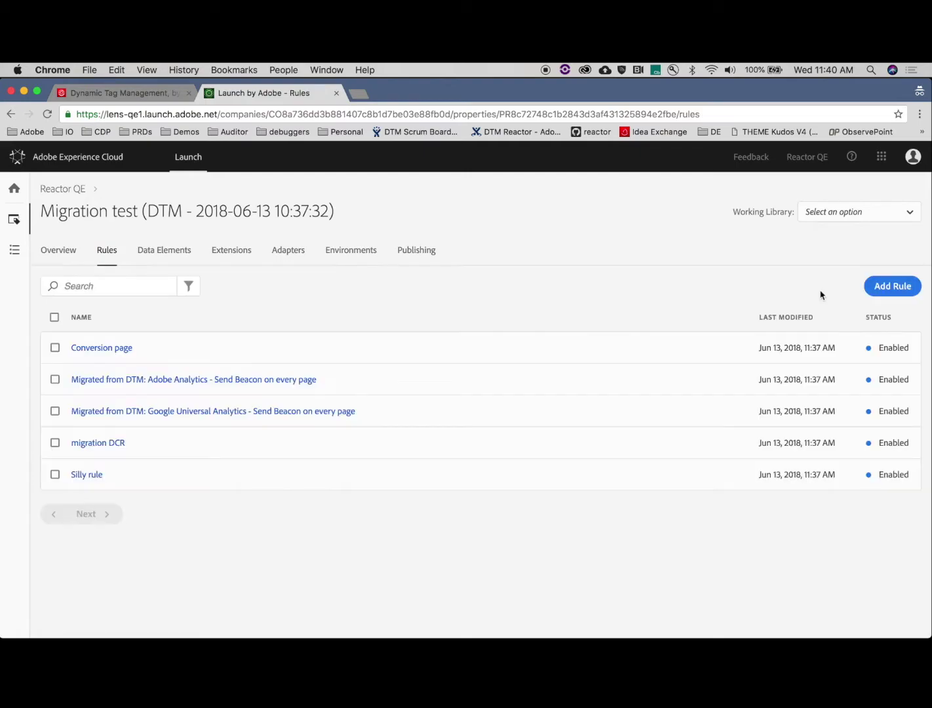
Examine the Silly rule and the migrated "Adobe Analytics - Send Beacon on every page" rule, leaving both unchanged.
click(83, 481)
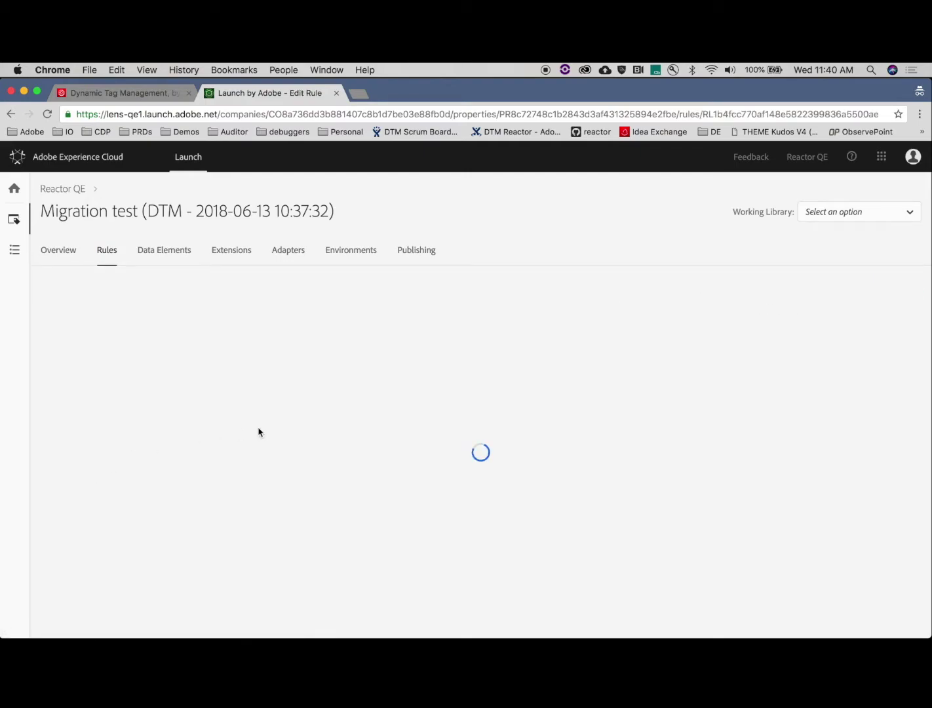
scroll(259, 431, down, 3)
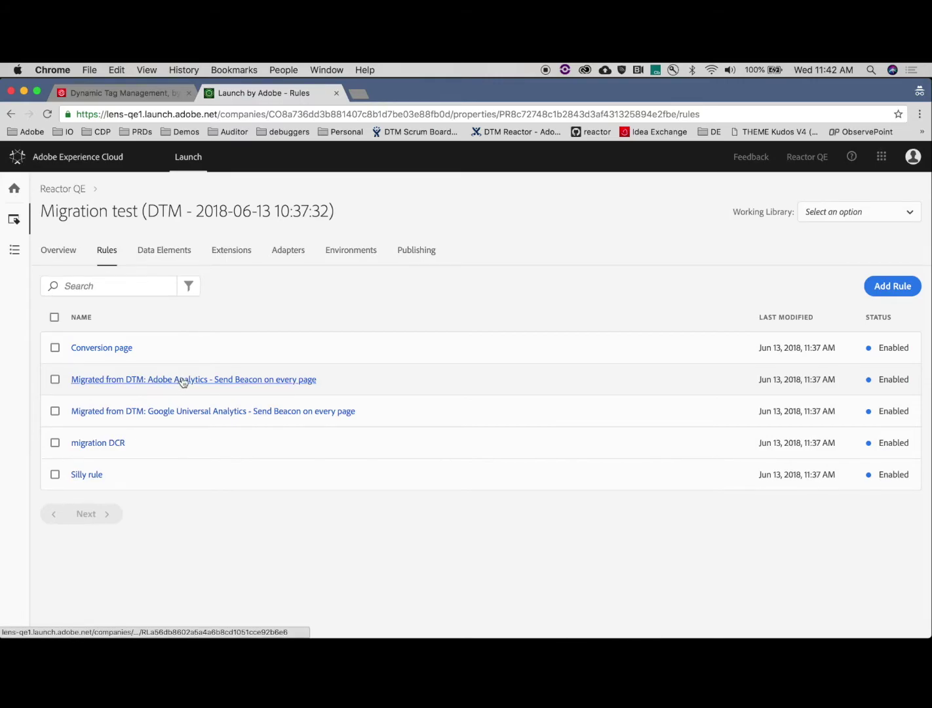
click(281, 384)
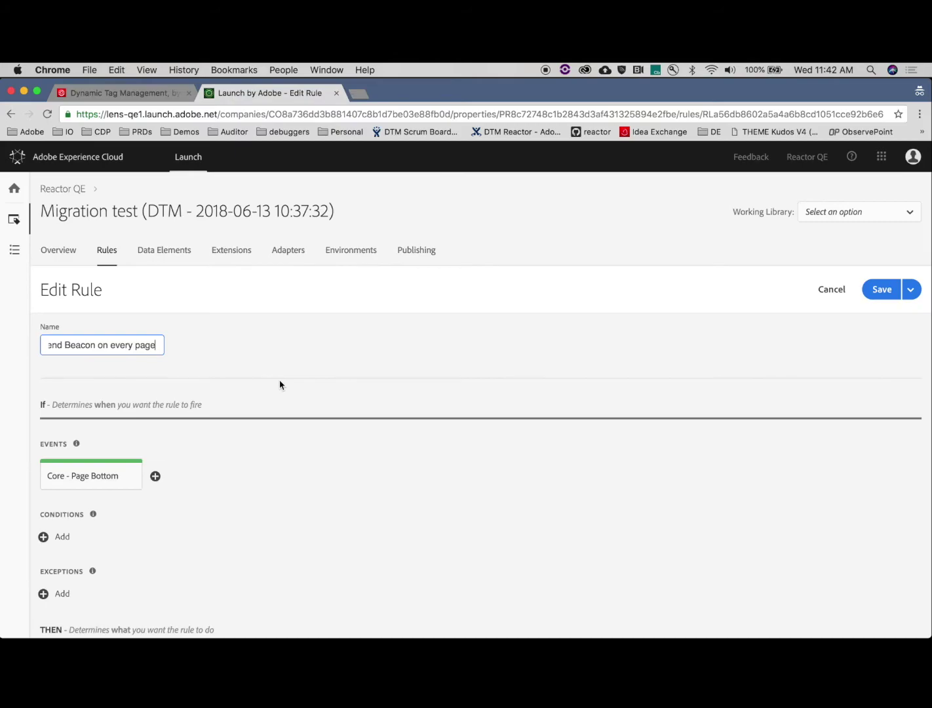
scroll(280, 384, down, 2)
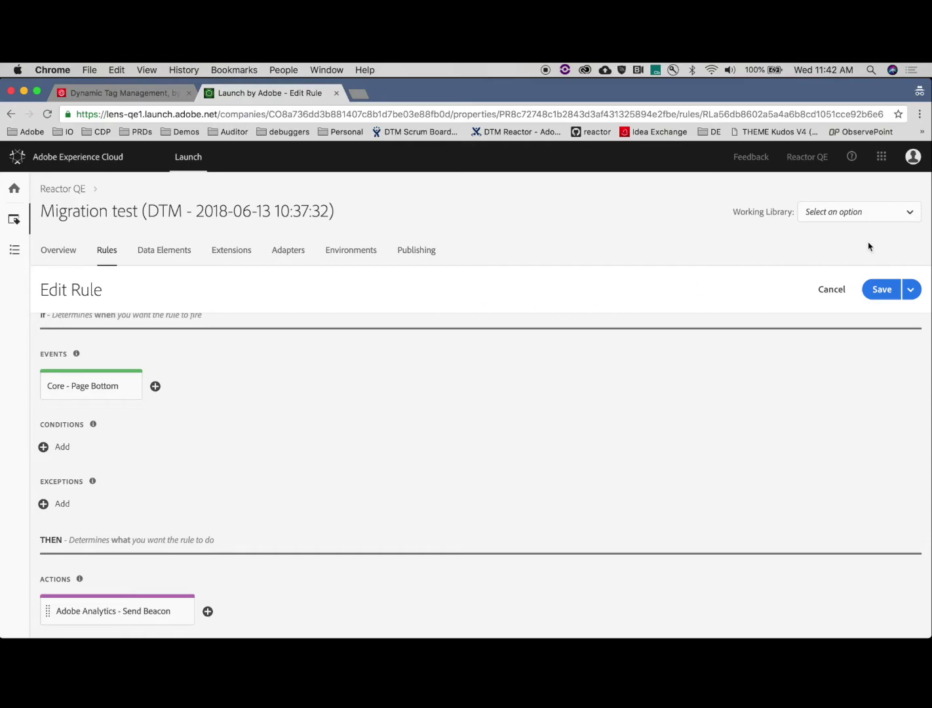
click(827, 299)
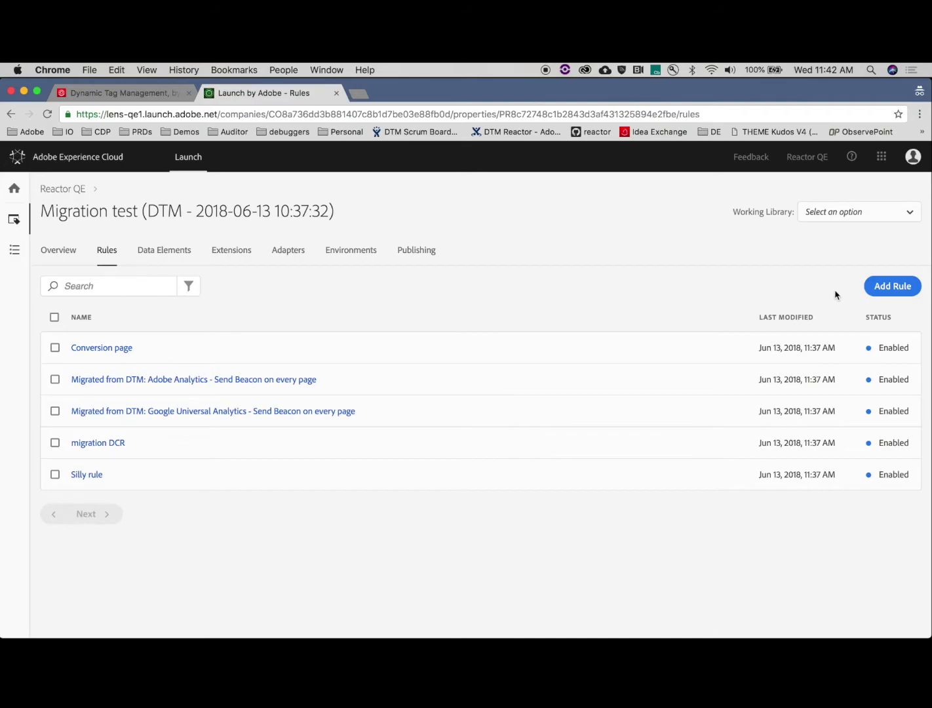
Review the property's migrated adapters and environments and its publishing workflow.
click(282, 255)
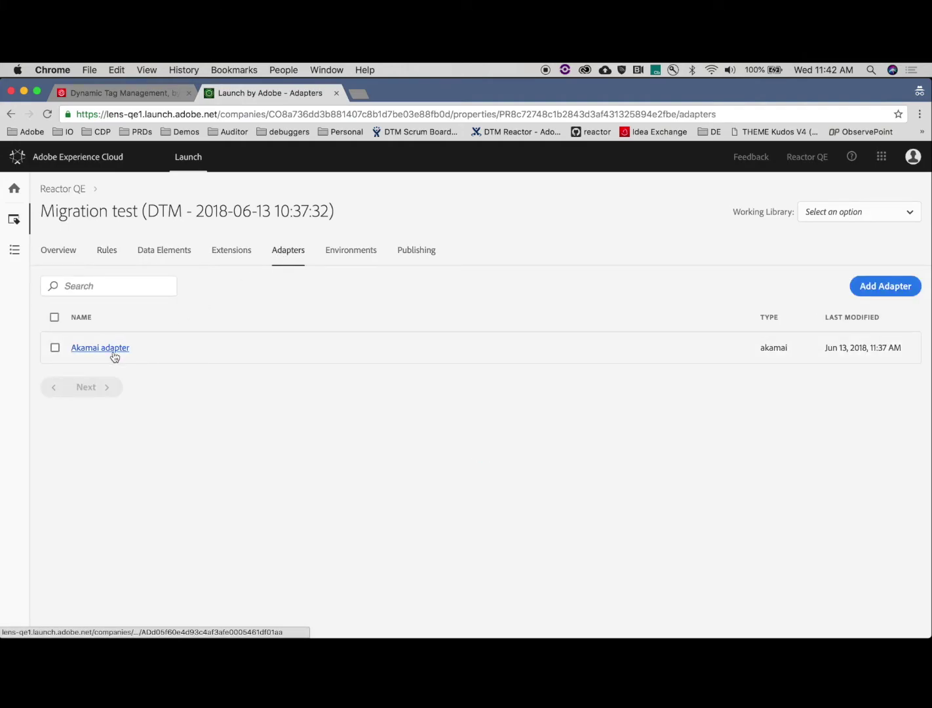
click(331, 253)
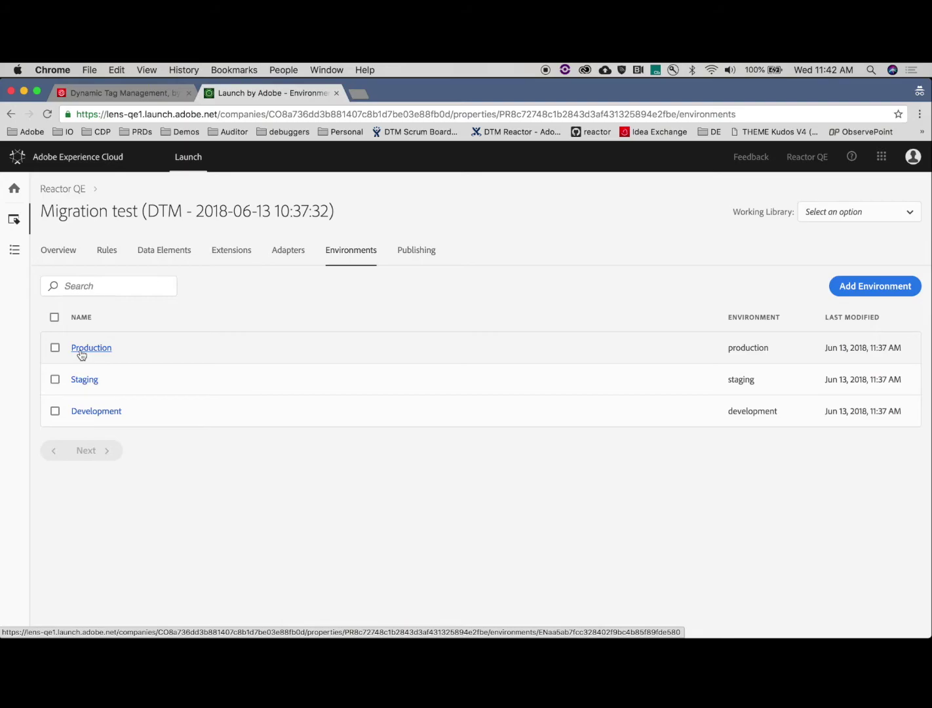
click(435, 253)
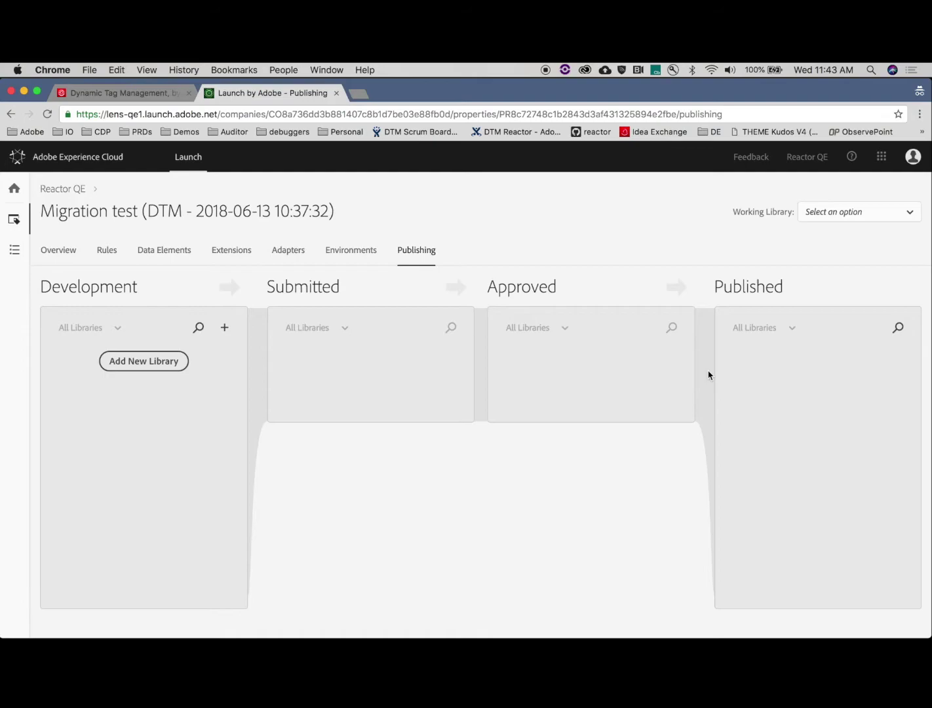
Look at the original Migration test property in Dynamic Tag Management and return to Launch to review the installed extensions.
key(ctrl+shift+Tab)
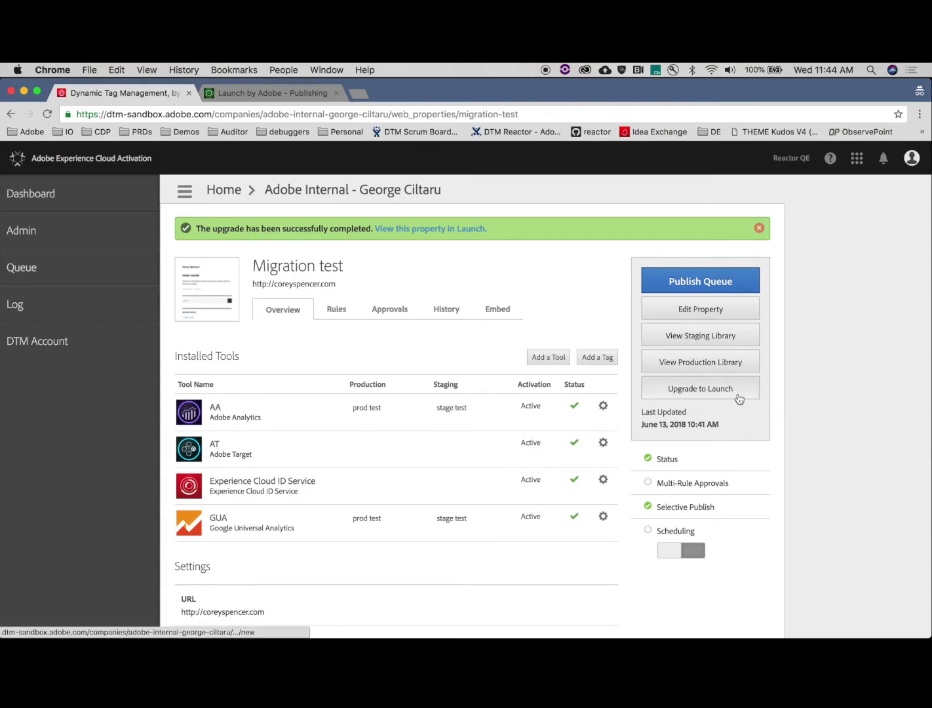
click(287, 89)
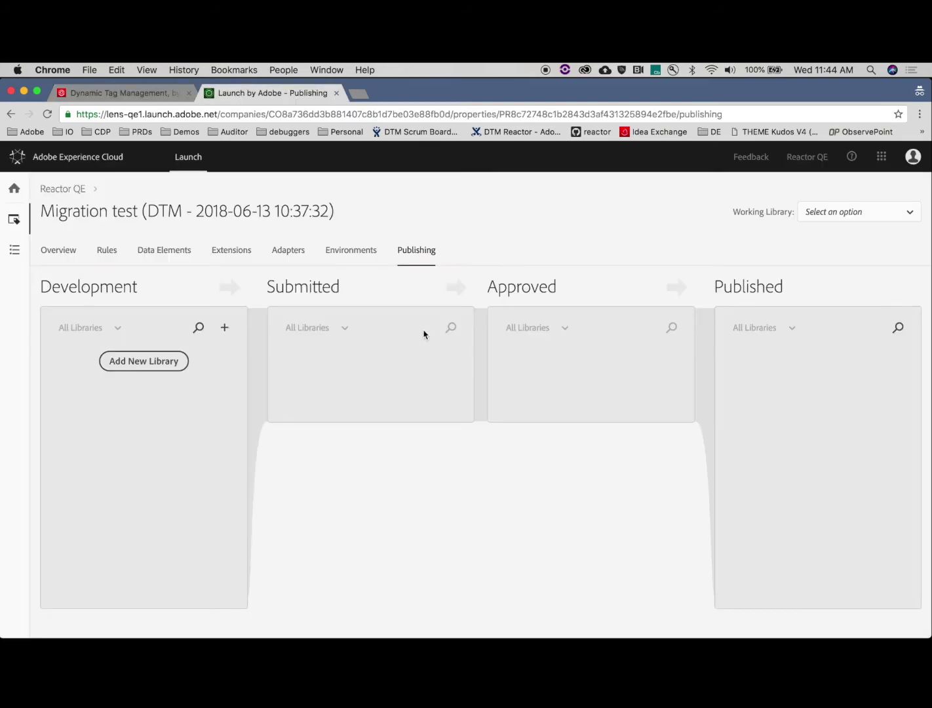
click(226, 251)
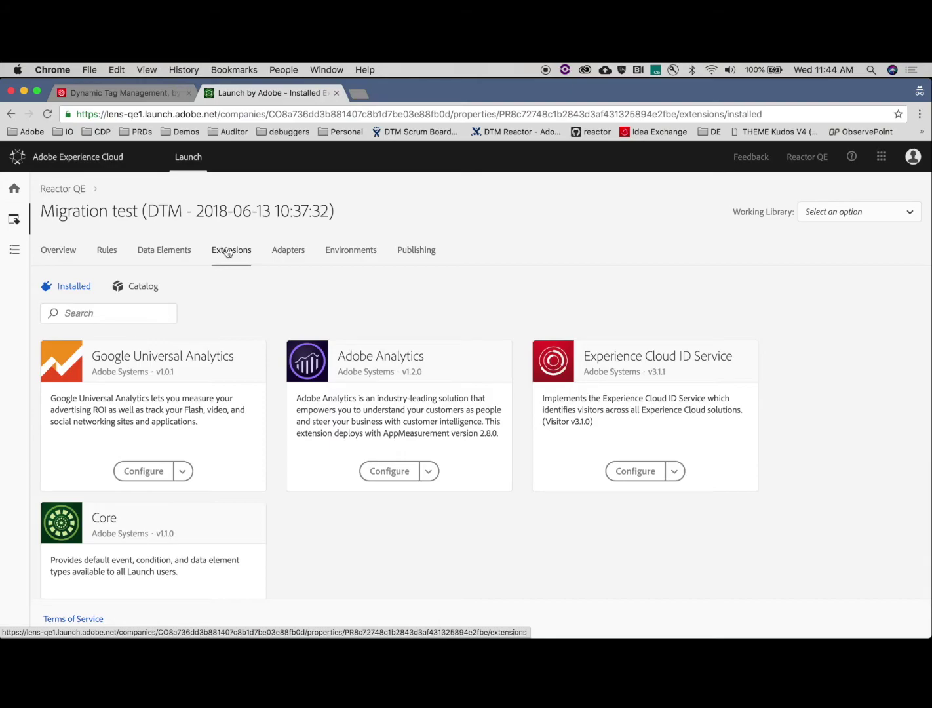
key(super+Tab)
key(Right)
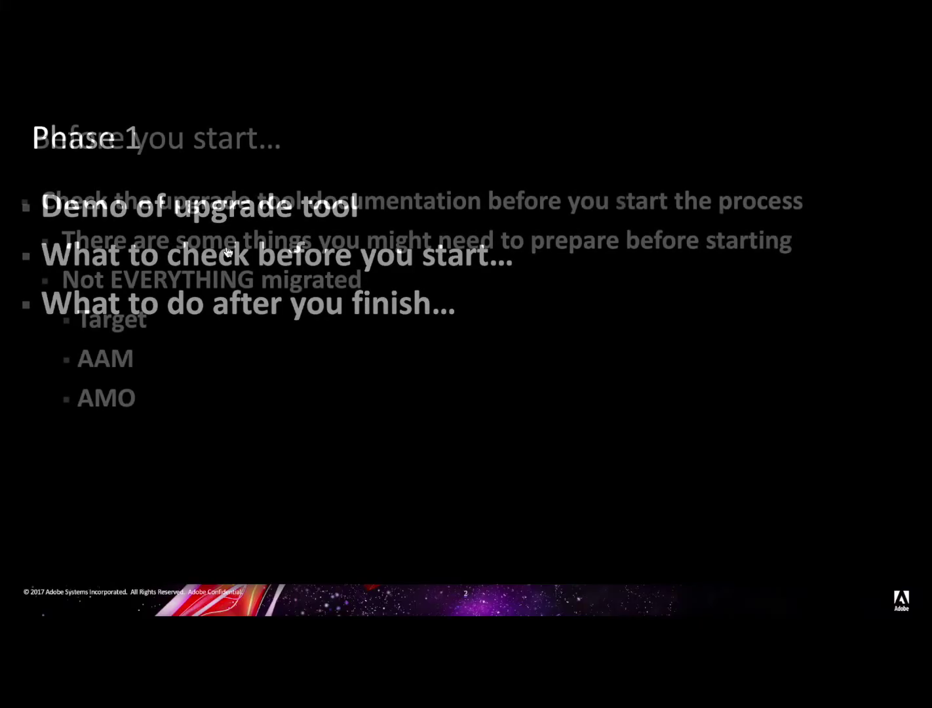